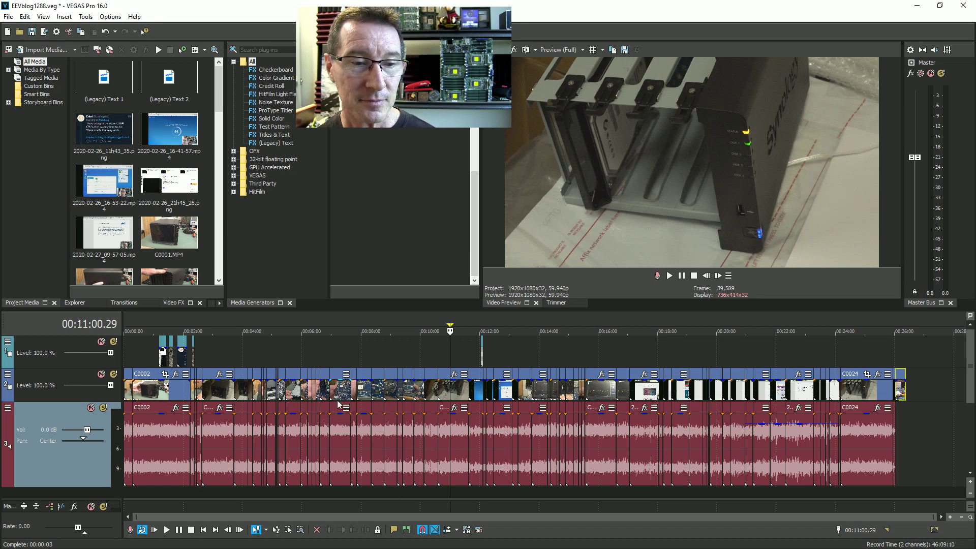
left_click(268, 325)
left_click(215, 326)
left_click(532, 325)
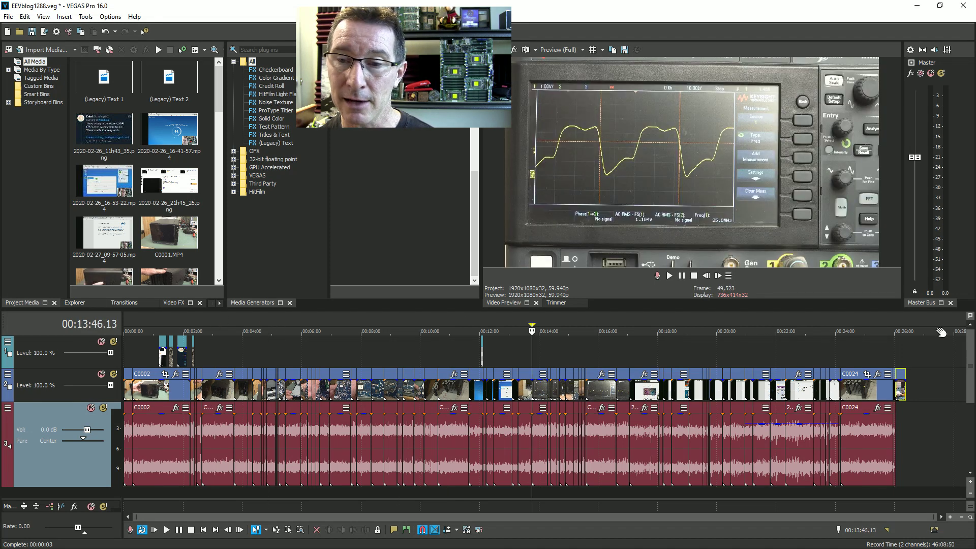
left_click(893, 325)
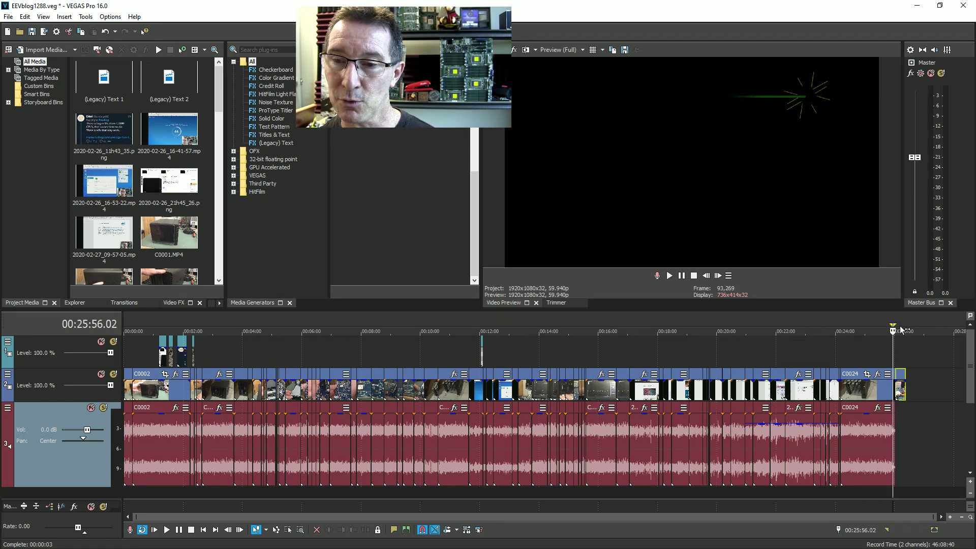
scroll(880, 337, "up", 8)
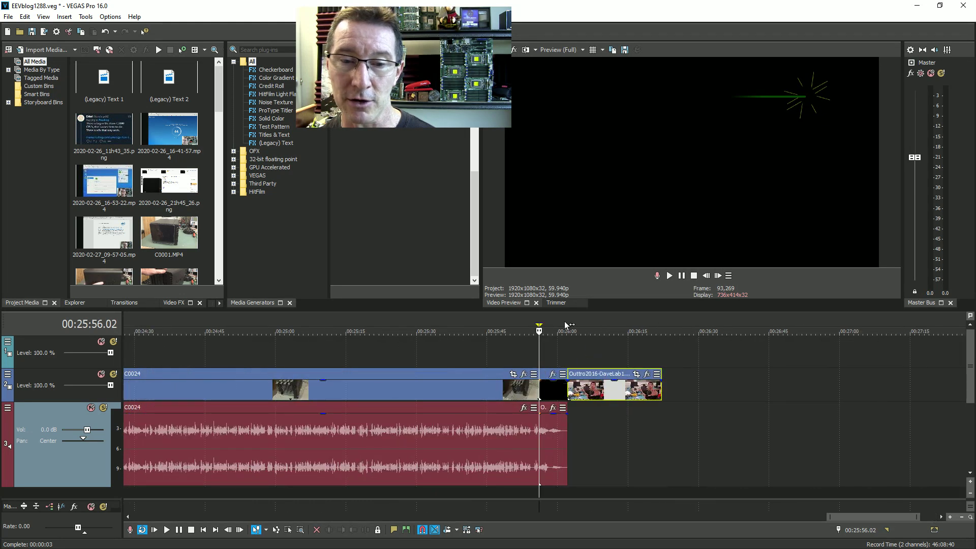
left_click(566, 325)
left_click(557, 321)
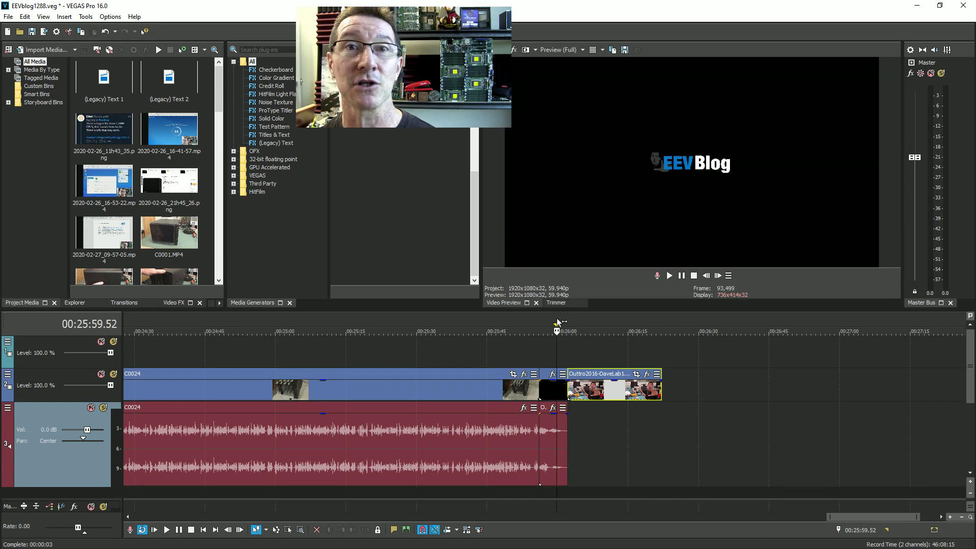
key("space")
scroll(536, 336, "down", 3)
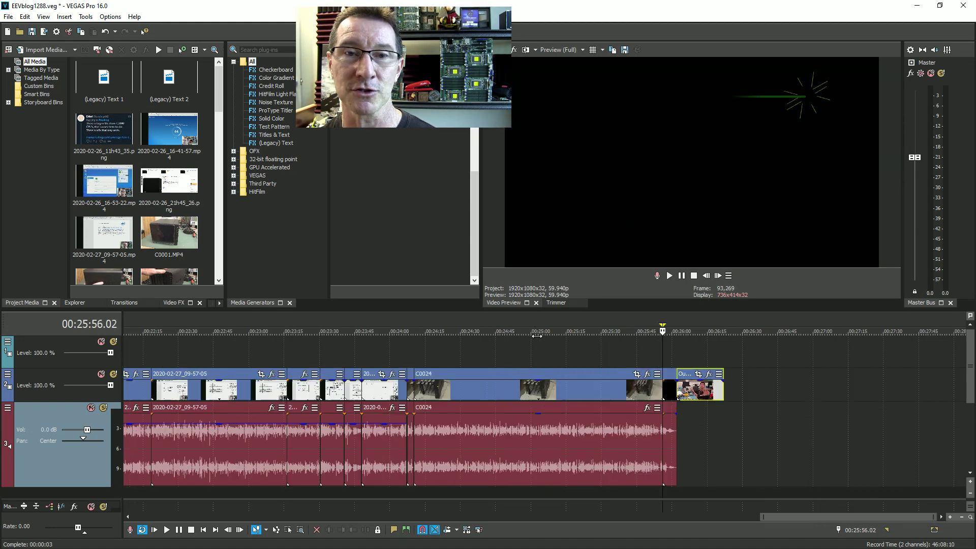
scroll(537, 336, "down", 5)
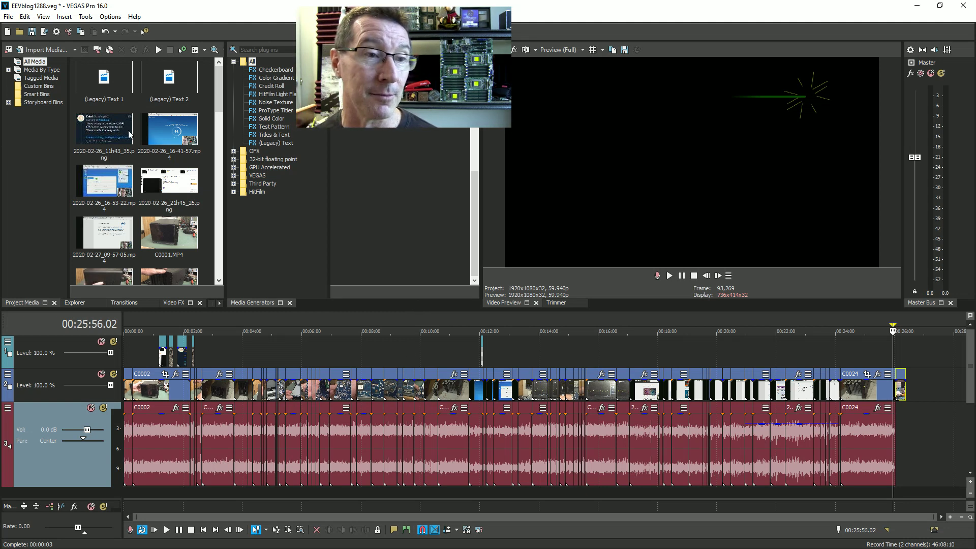
left_click(107, 183)
scroll(108, 229, "down", 3)
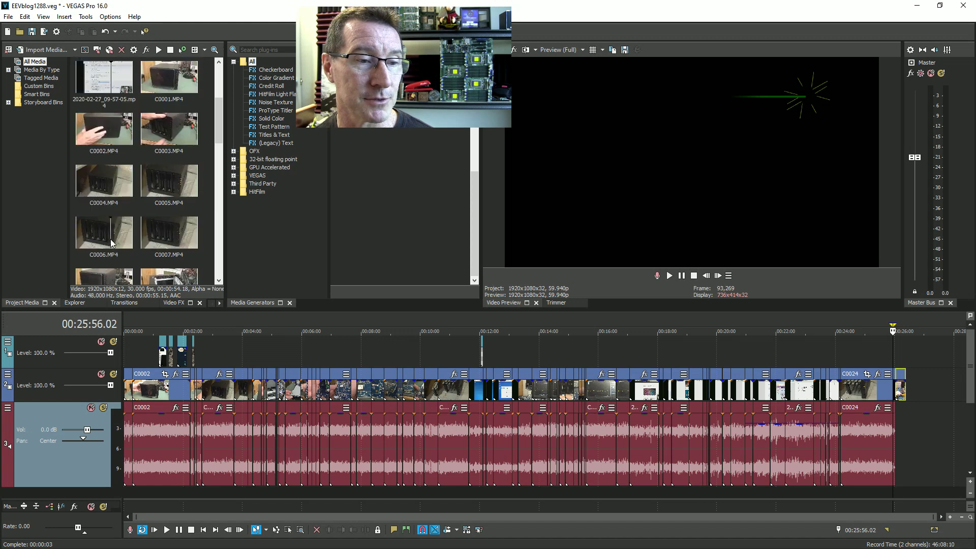
left_click(111, 92)
scroll(110, 129, "up", 5)
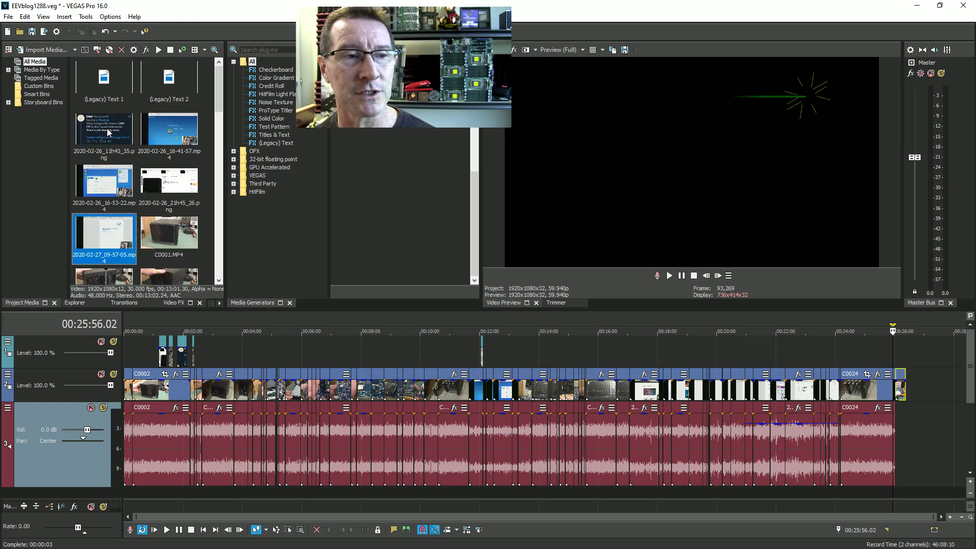
scroll(110, 129, "down", 2)
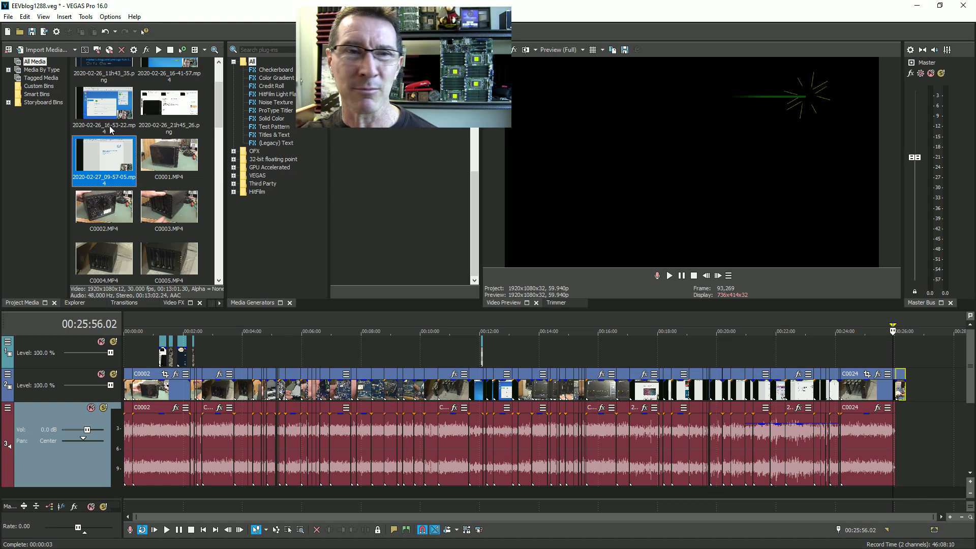
left_click(173, 178)
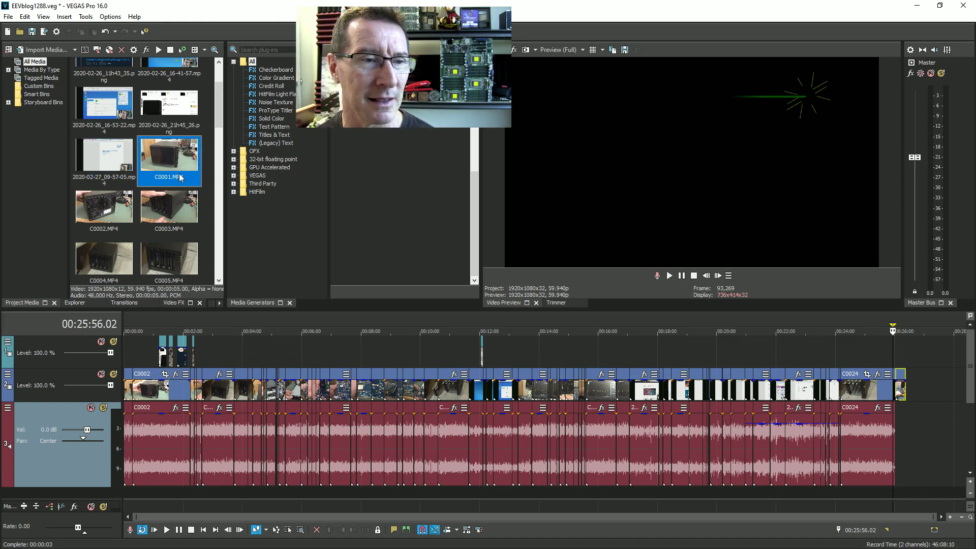
scroll(167, 183, "down", 7)
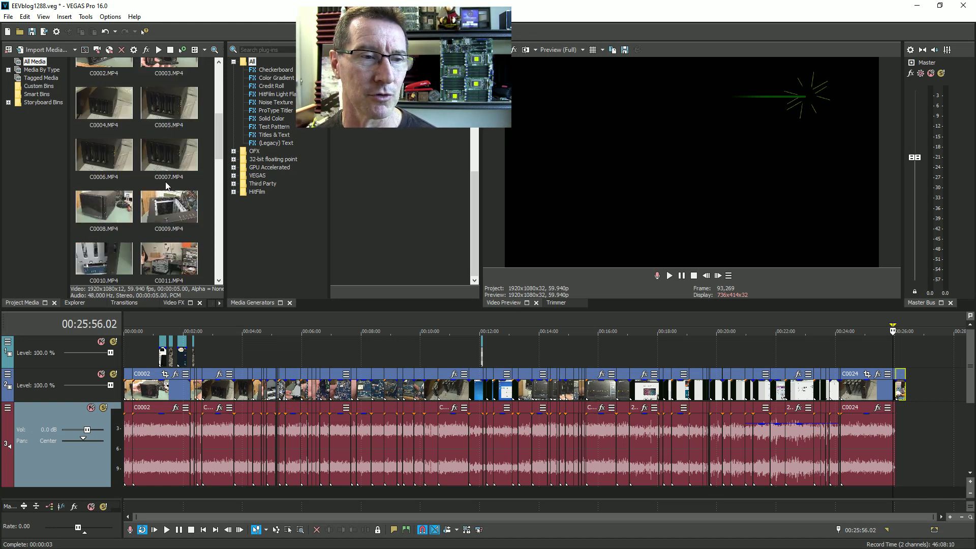
scroll(147, 184, "down", 7)
scroll(144, 183, "down", 5)
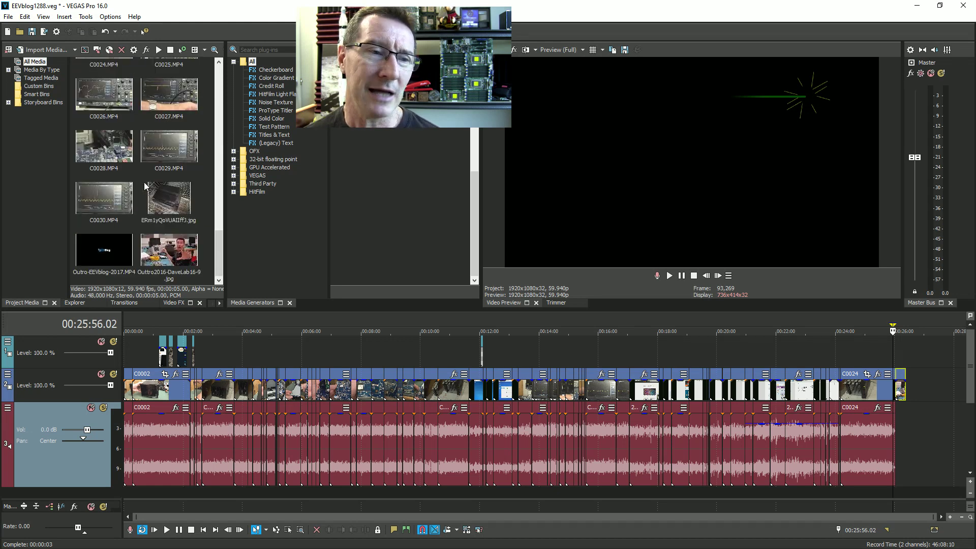
left_click(112, 212)
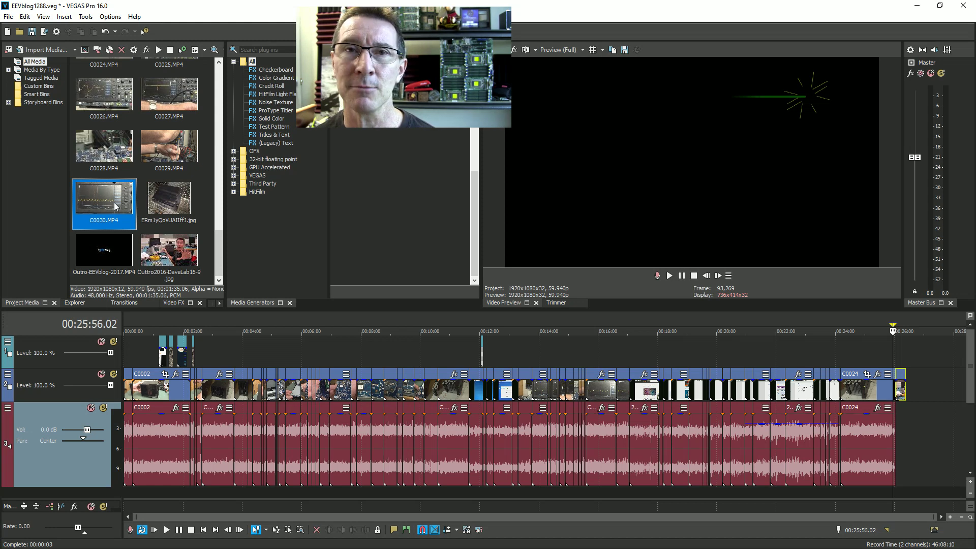
scroll(115, 206, "up", 2)
scroll(115, 206, "up", 7)
scroll(115, 205, "up", 2)
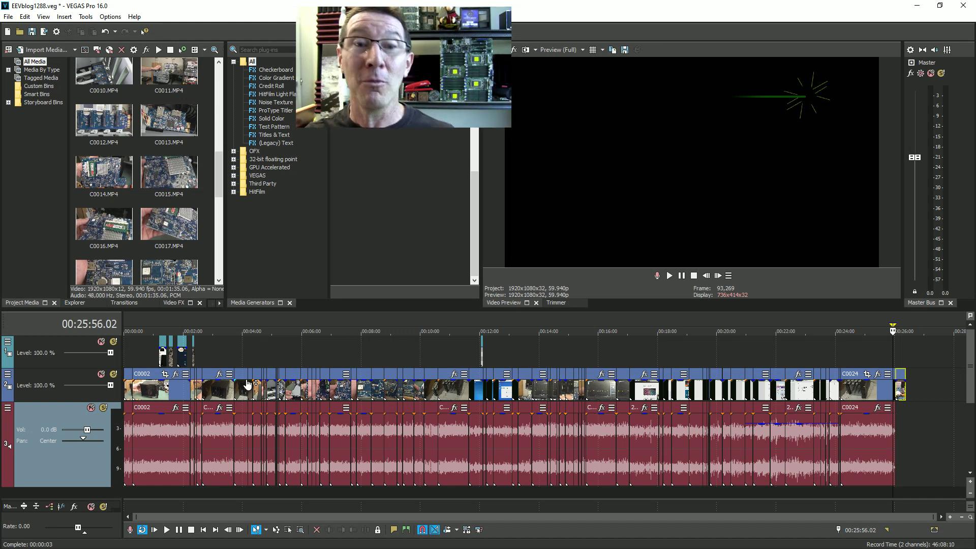
left_click(133, 351)
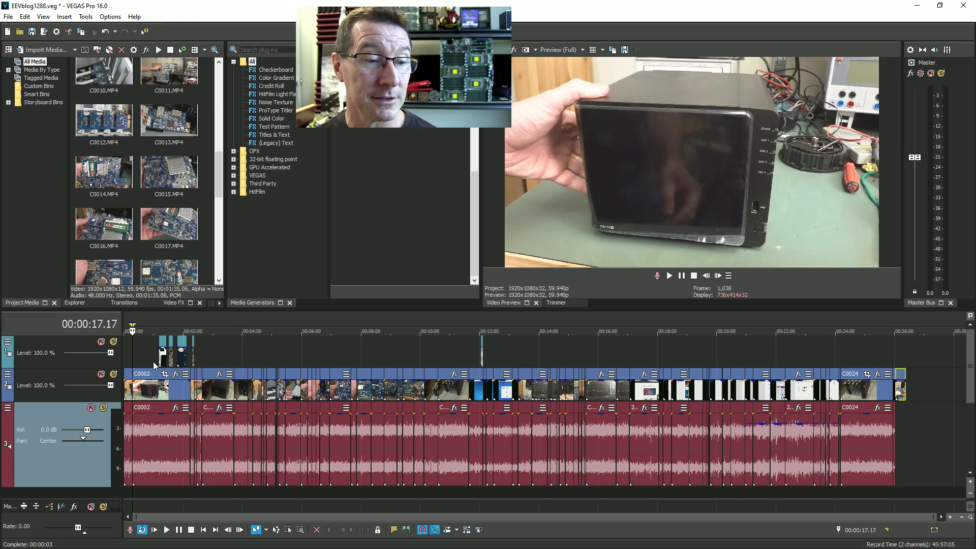
scroll(135, 350, "up", 4)
key("Home")
scroll(151, 350, "up", 3)
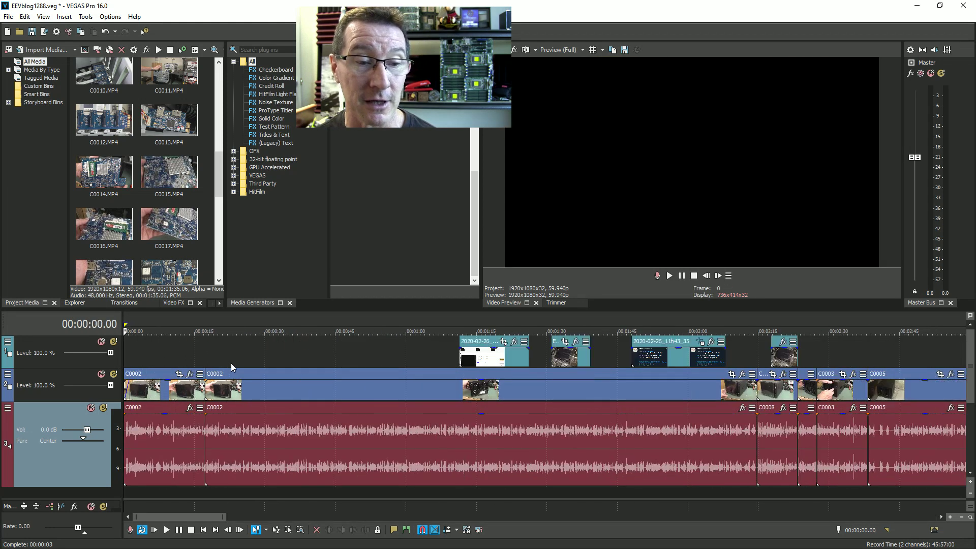
left_click(152, 319)
key("space")
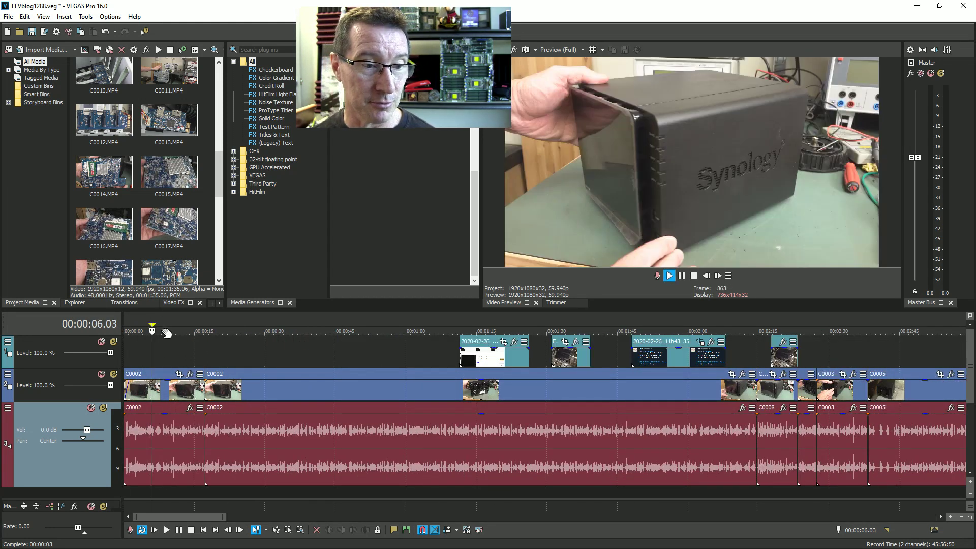
key("Return")
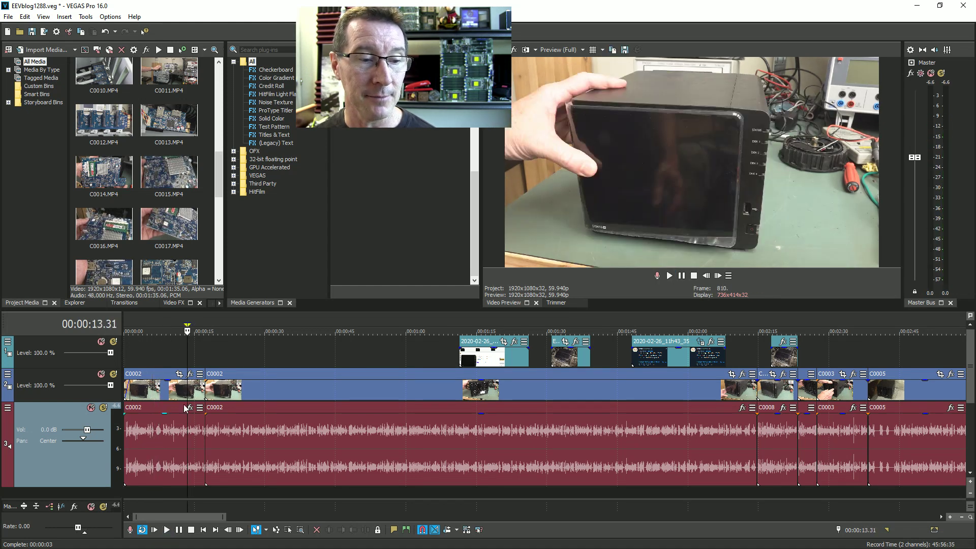
scroll(397, 443, "down", 3)
scroll(394, 439, "down", 5)
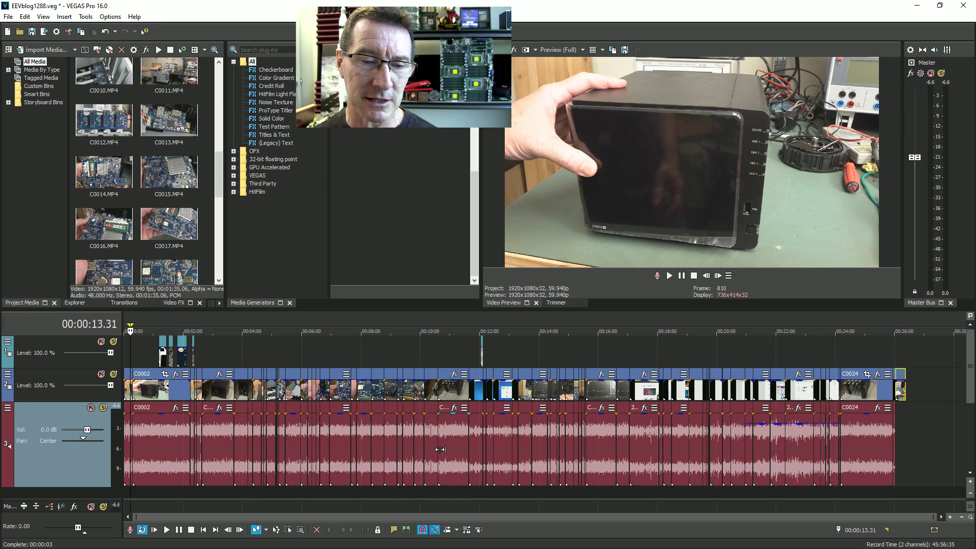
Keep the gain of the audio event after 10:00 at about 0 dB, then cue the playhead at 1:11.
mouse_move(455, 415)
left_mouse_down()
mouse_move(455, 465)
mouse_move(451, 404)
left_mouse_up()
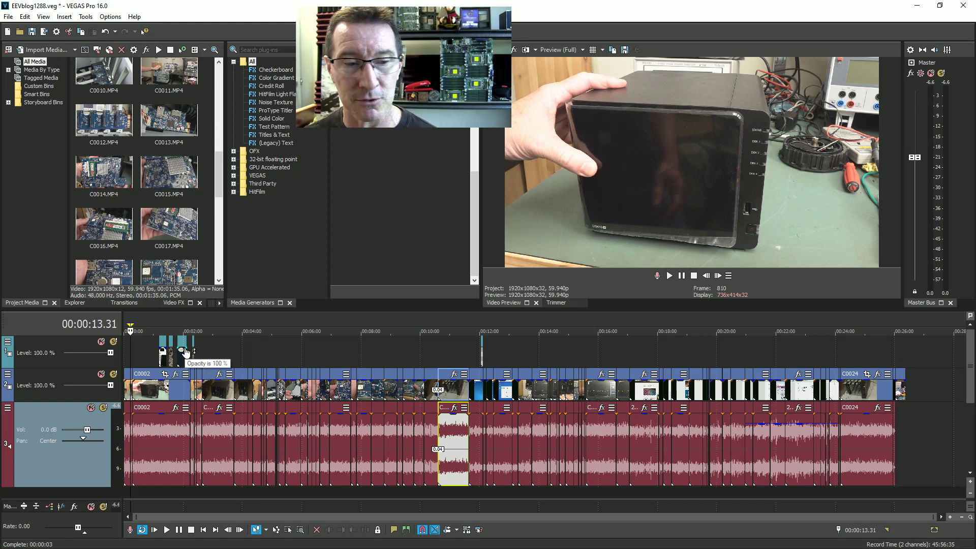
left_click(158, 328)
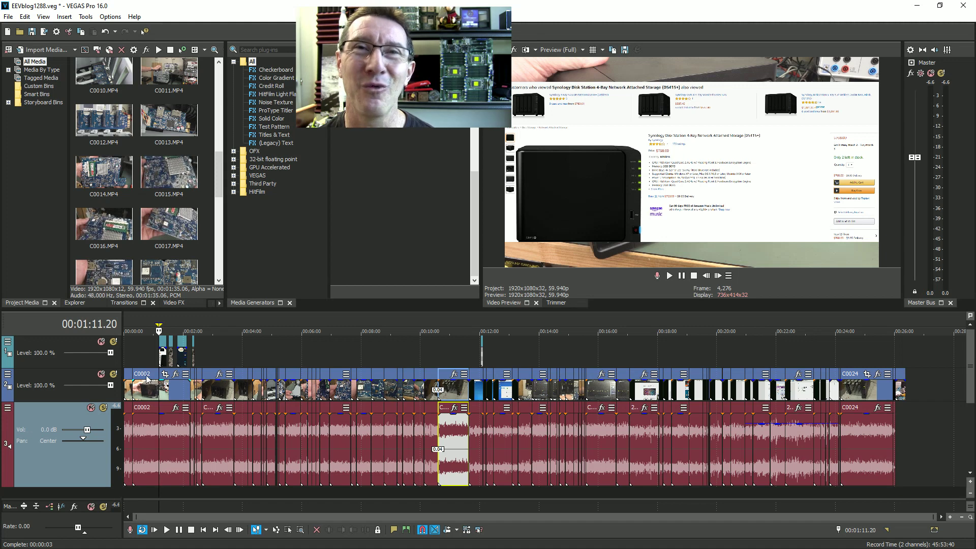
left_click(145, 328)
left_click(171, 326)
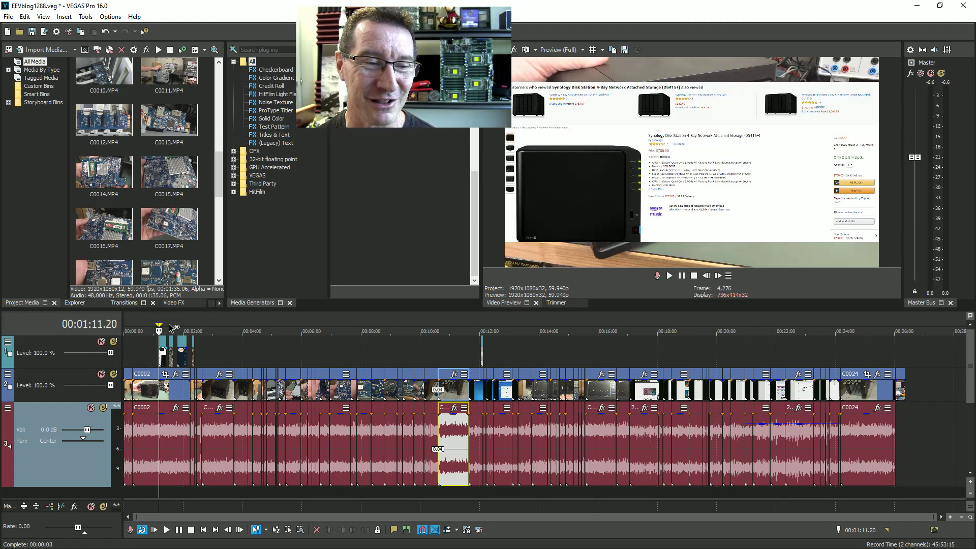
left_click(168, 328)
left_click(186, 328)
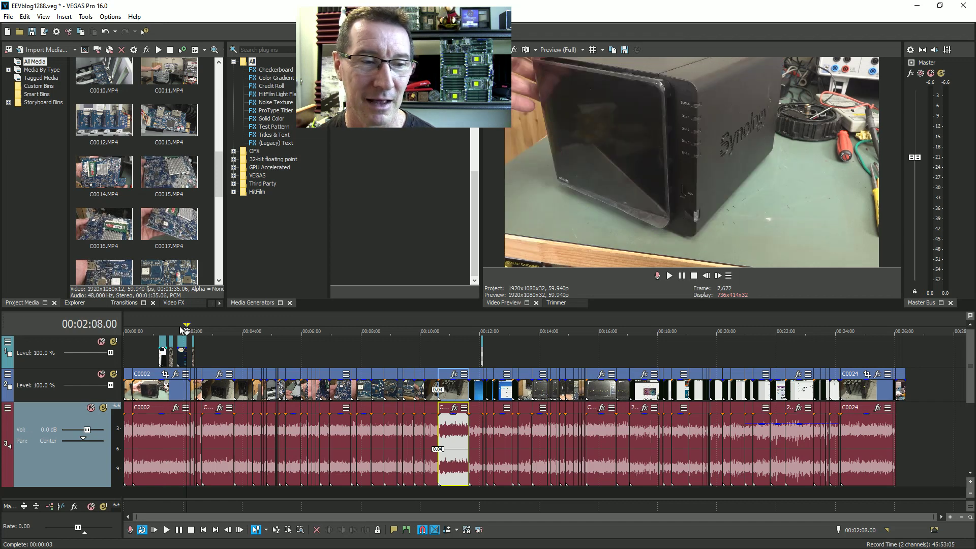
left_click(177, 328)
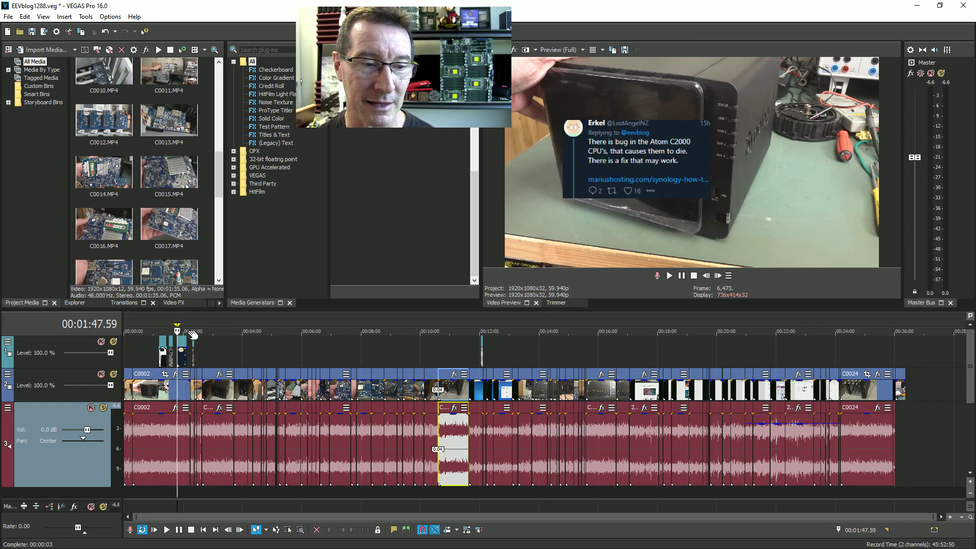
left_click(484, 328)
scroll(436, 350, "up", 3)
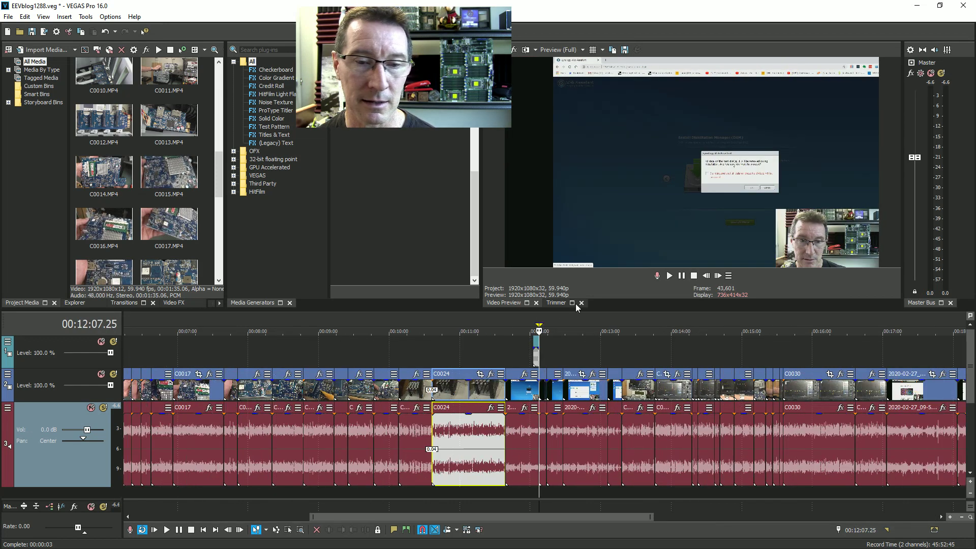
left_click(532, 327)
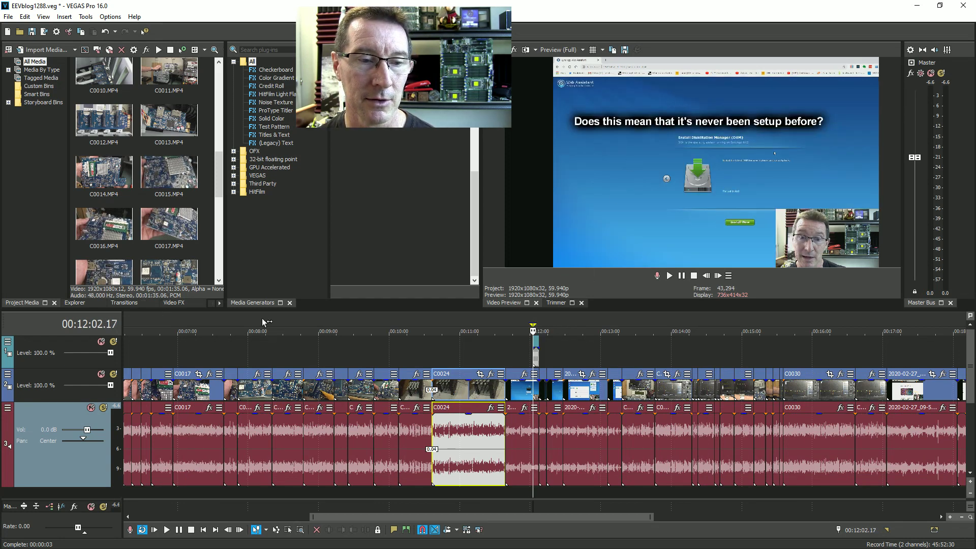
scroll(340, 350, "down", 4)
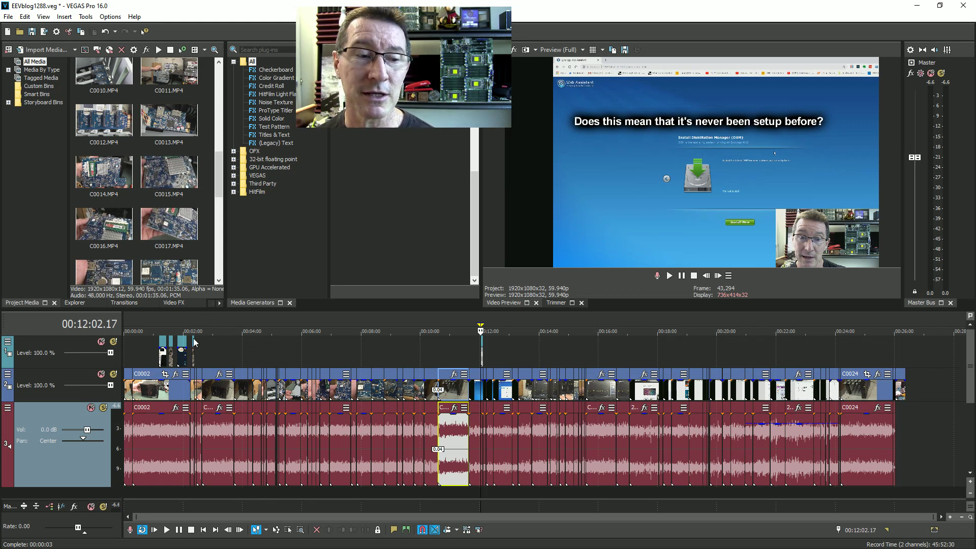
Near 00:00:17, trim the start of the second C0002 clip and slide it against the first.
left_click(144, 327)
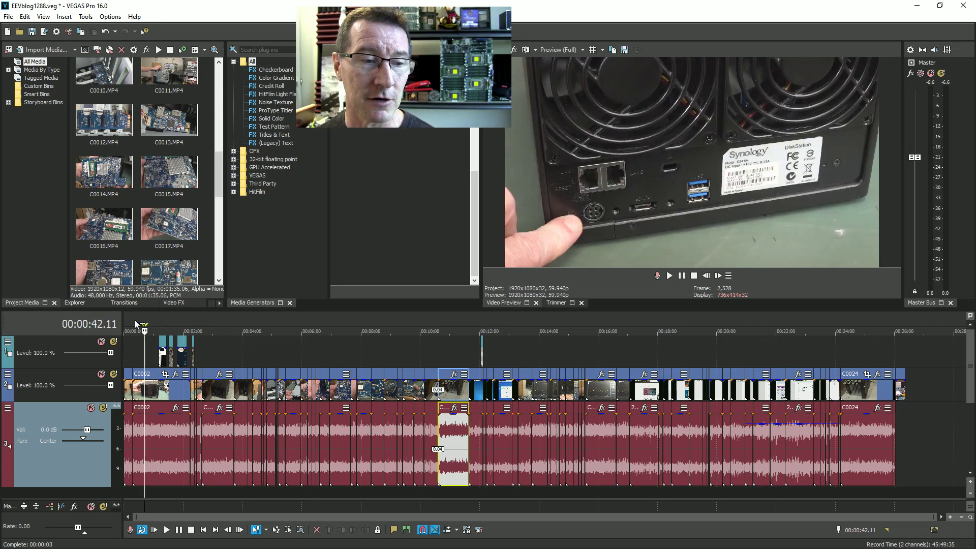
left_click(132, 326)
scroll(262, 384, "up", 10)
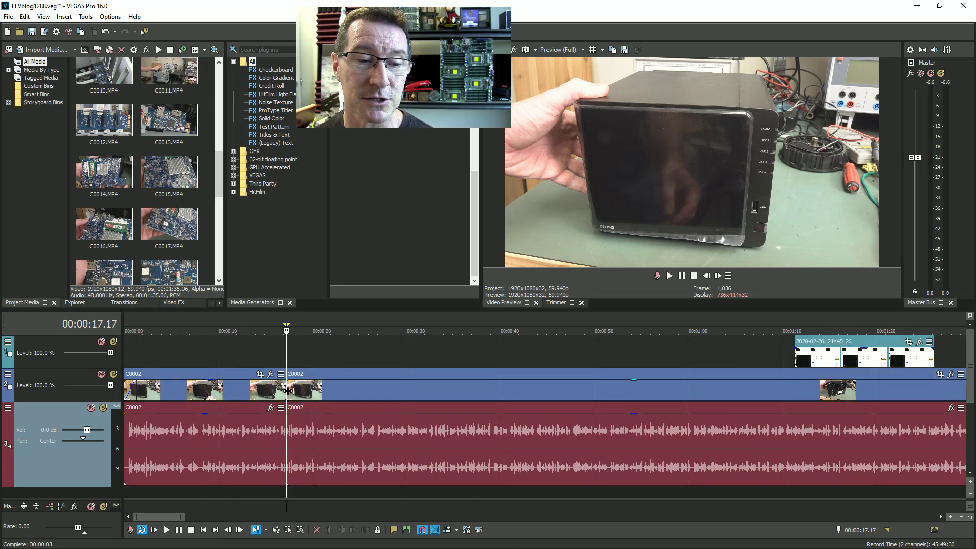
left_click_drag(289, 391, 379, 358)
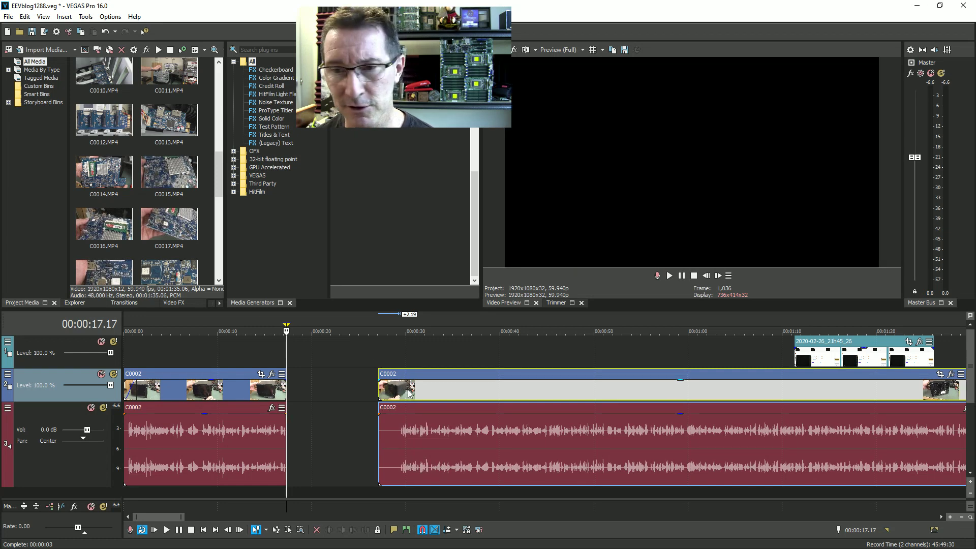
left_click_drag(407, 393, 315, 391)
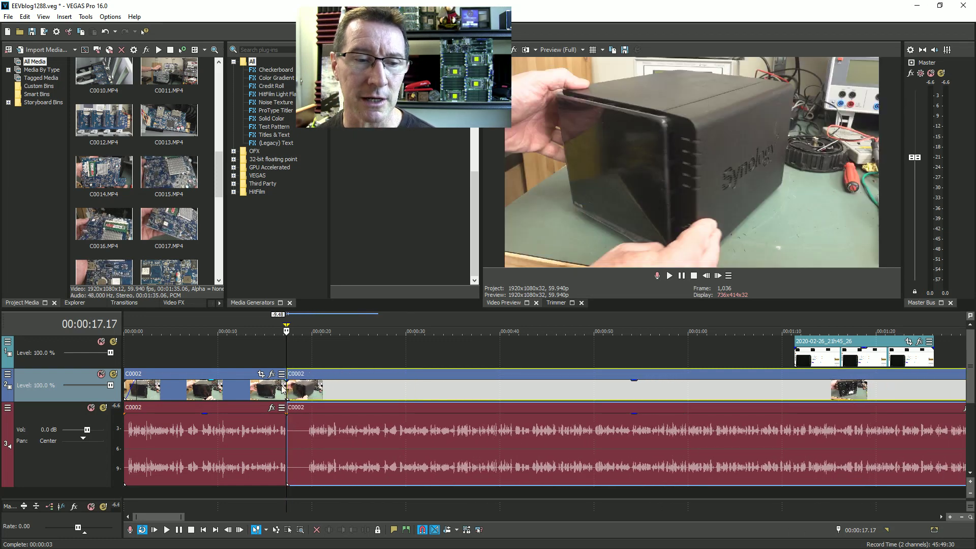
Fine-tune the trimmed C0002 start so the cut lands around 00:00:19.27.
scroll(359, 395, "down", 6)
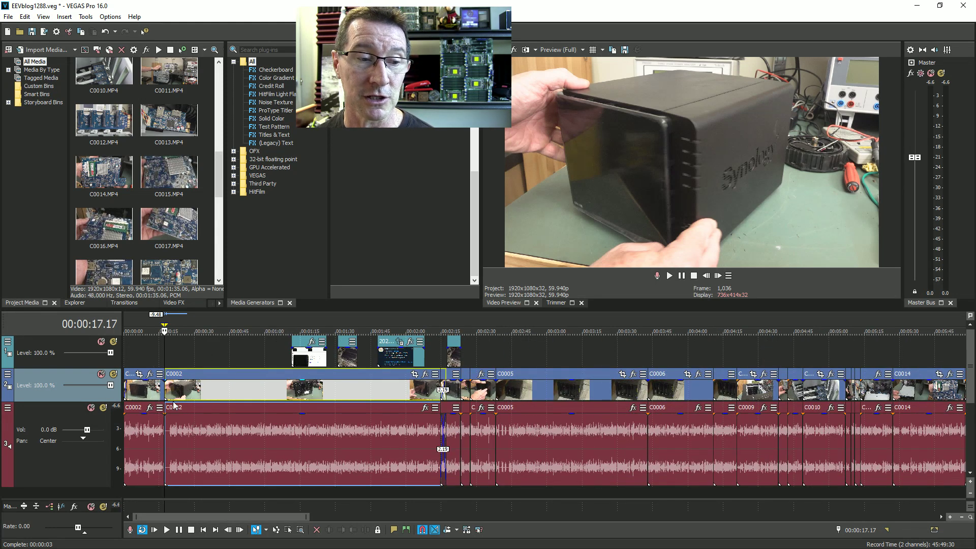
left_click_drag(167, 389, 169, 380)
left_click(170, 328)
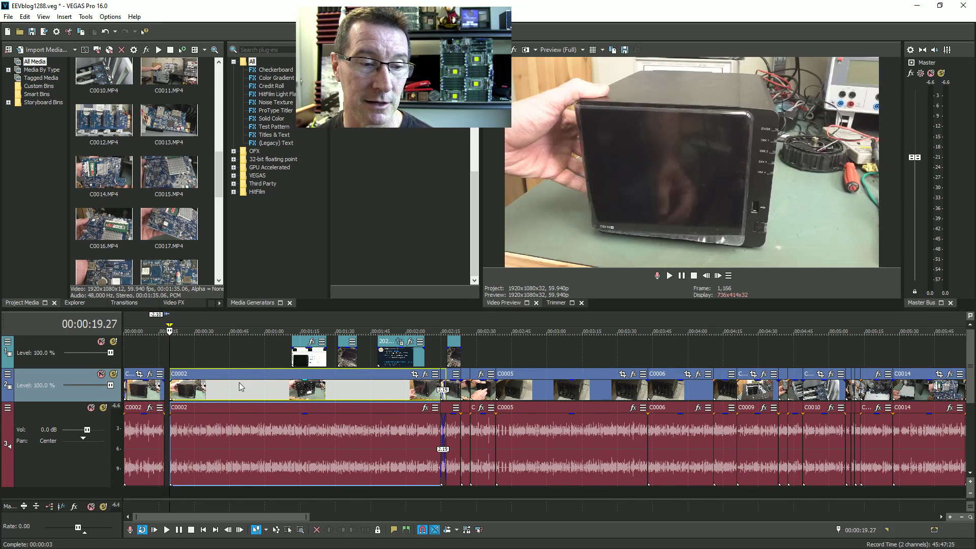
scroll(238, 394, "up", 4)
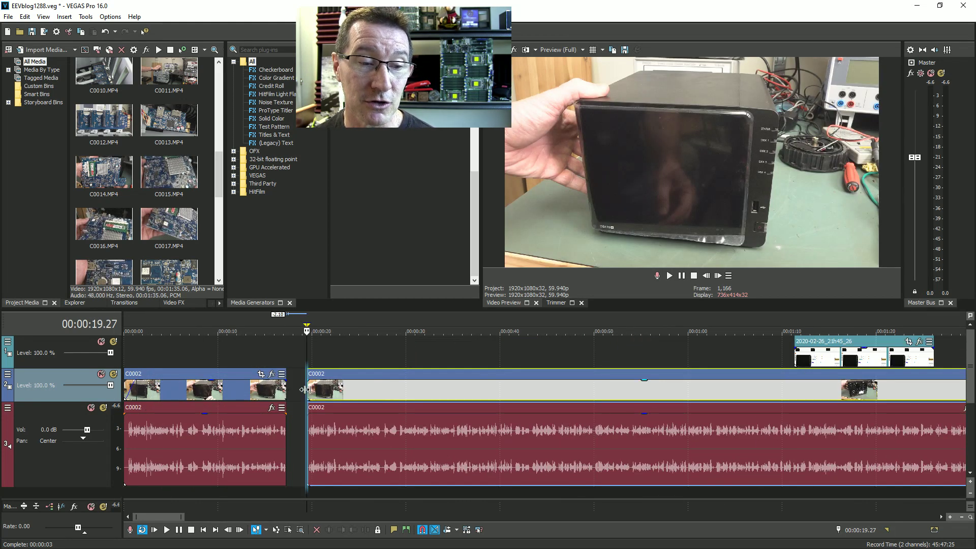
left_click_drag(307, 394, 285, 393)
scroll(305, 389, "down", 8)
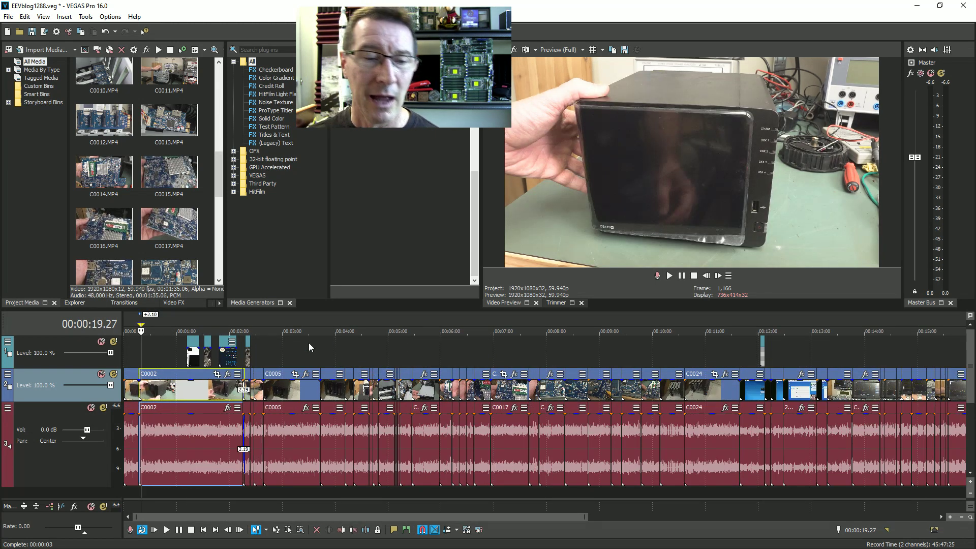
left_click(282, 321)
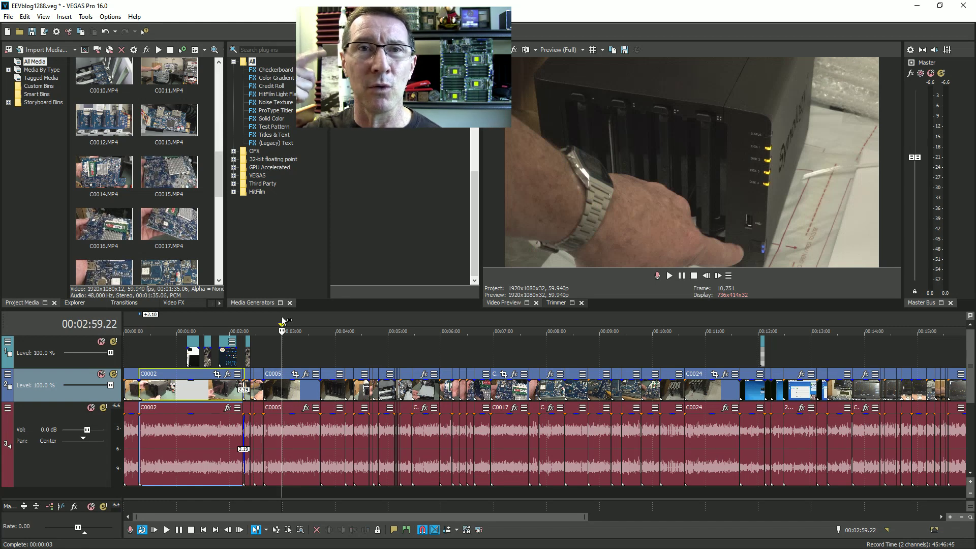
left_click(292, 321)
left_click(322, 324)
left_click(335, 325)
left_click(359, 326)
left_click(369, 326)
left_click(391, 324)
left_click(412, 325)
left_click(439, 324)
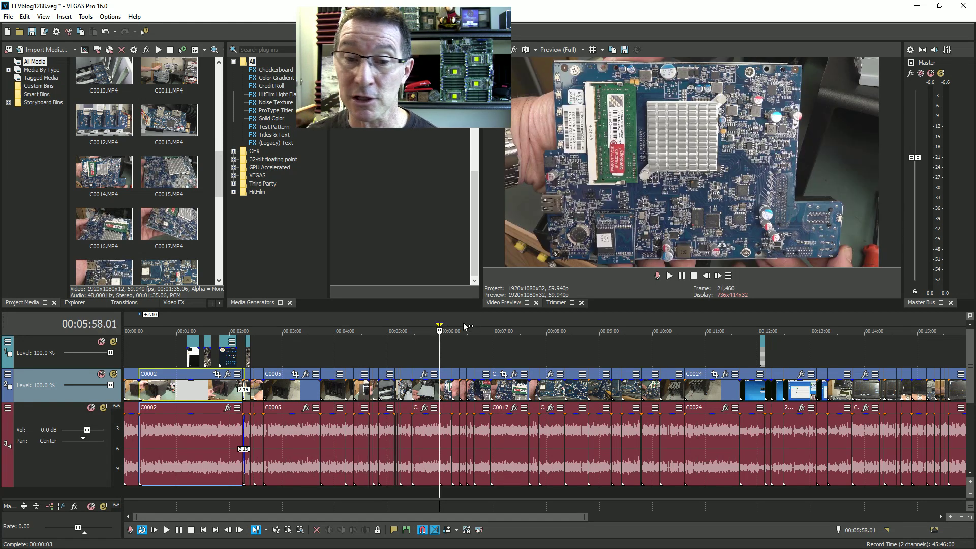
left_click_drag(509, 516, 844, 495)
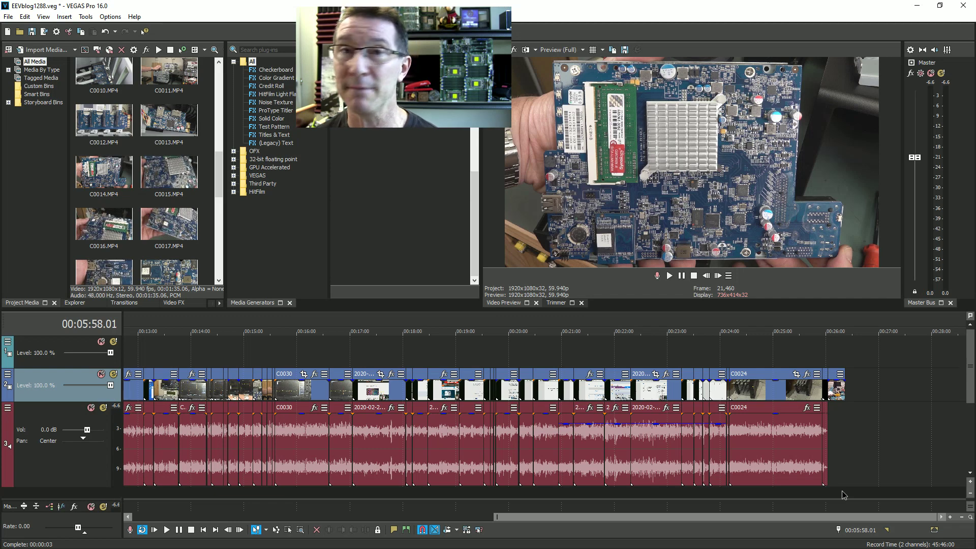
left_click_drag(844, 495, 481, 496)
left_click_drag(558, 496, 848, 486)
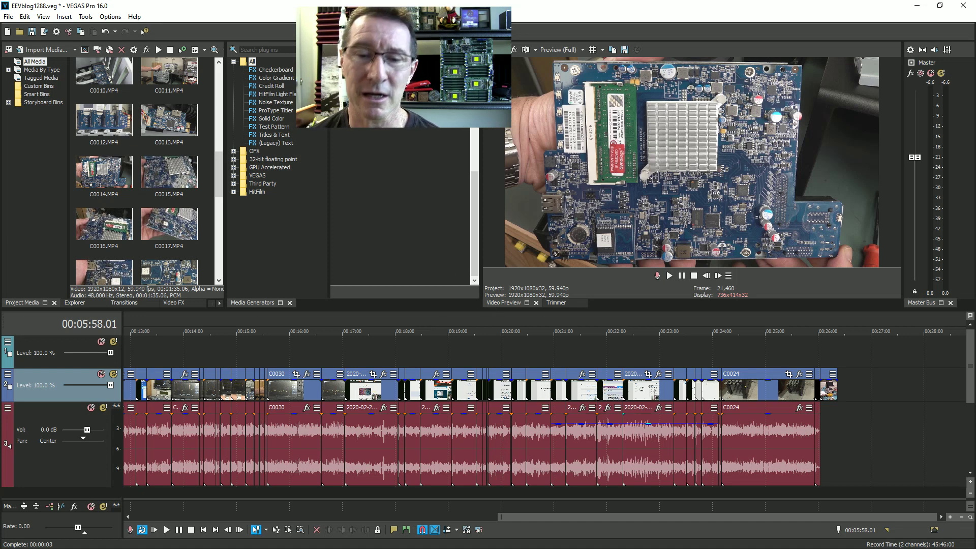
left_click_drag(669, 516, 304, 548)
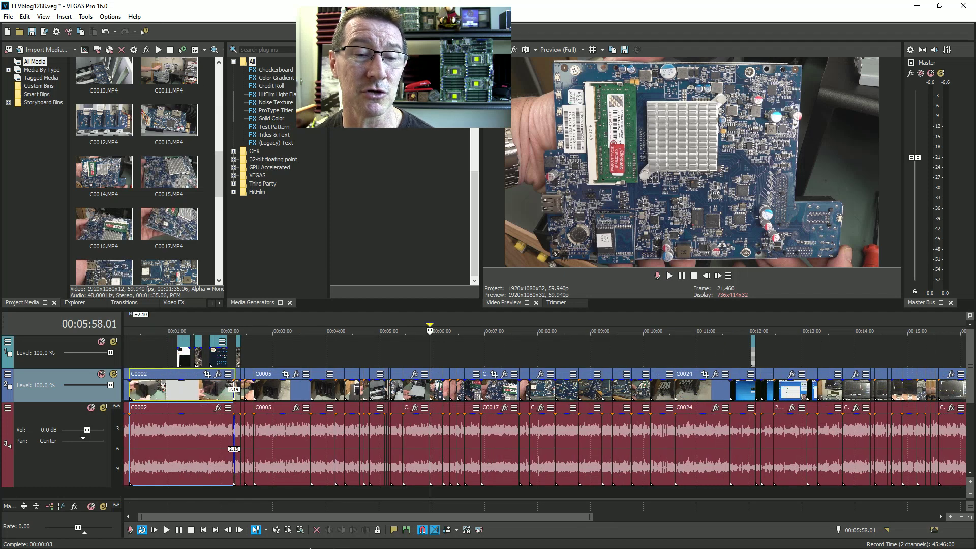
scroll(871, 350, "down", 3)
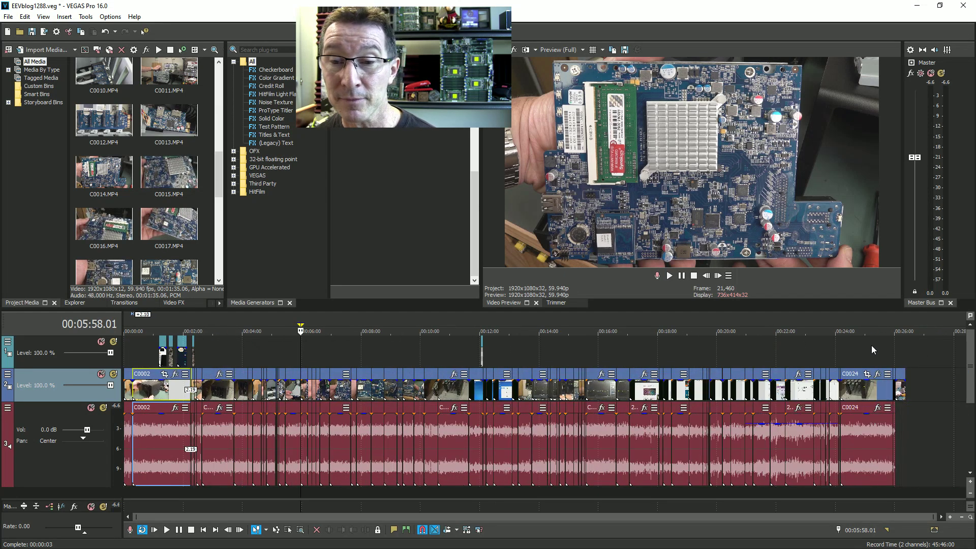
left_click(894, 322)
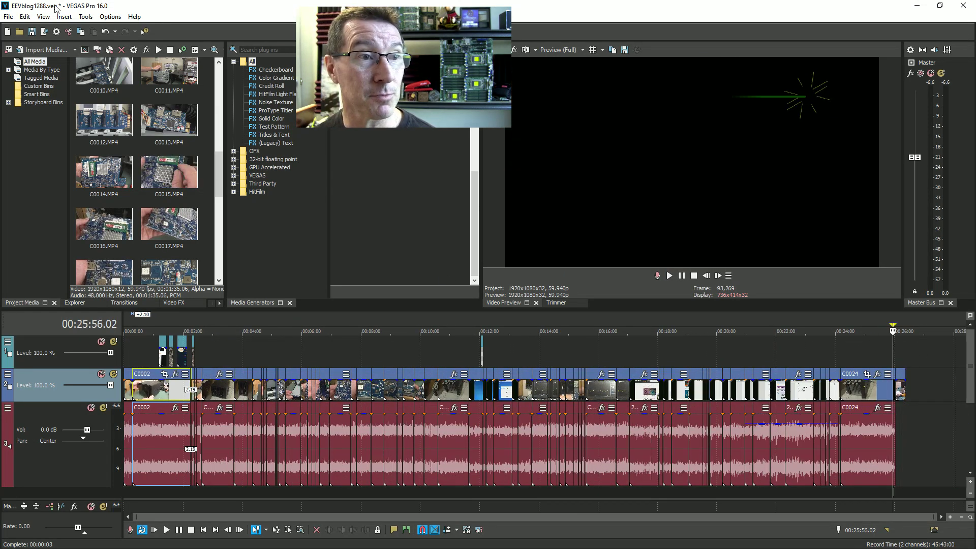
scroll(930, 397, "up", 2)
scroll(920, 392, "up", 3)
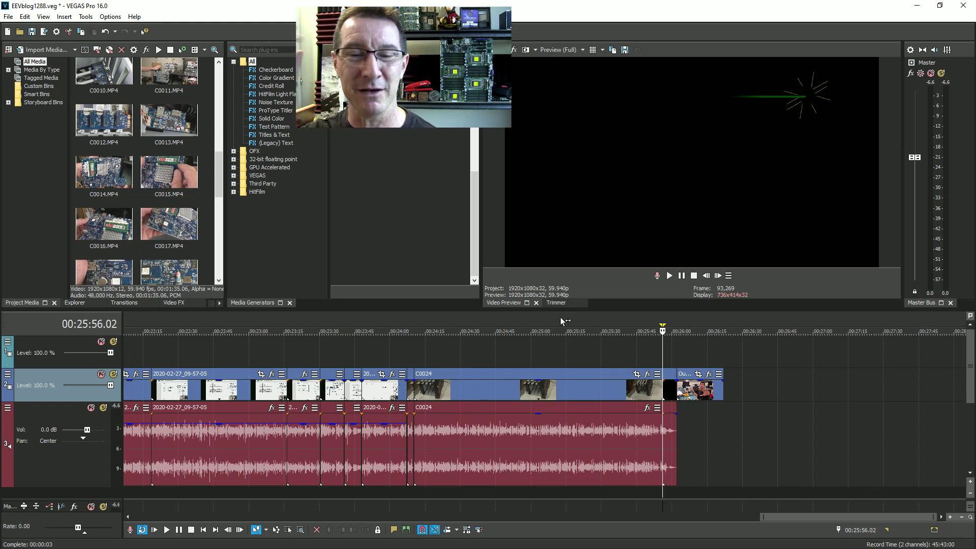
scroll(289, 340, "down", 5)
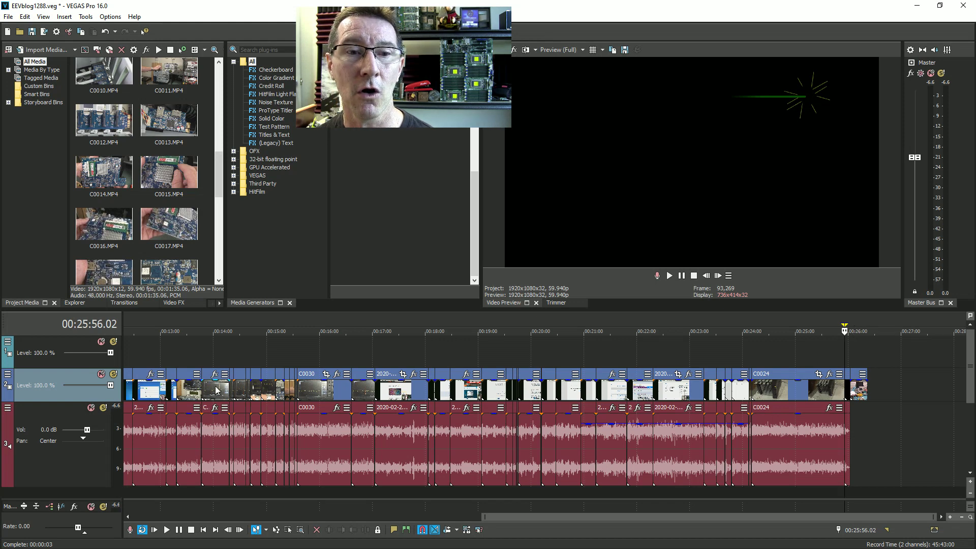
left_click(329, 324)
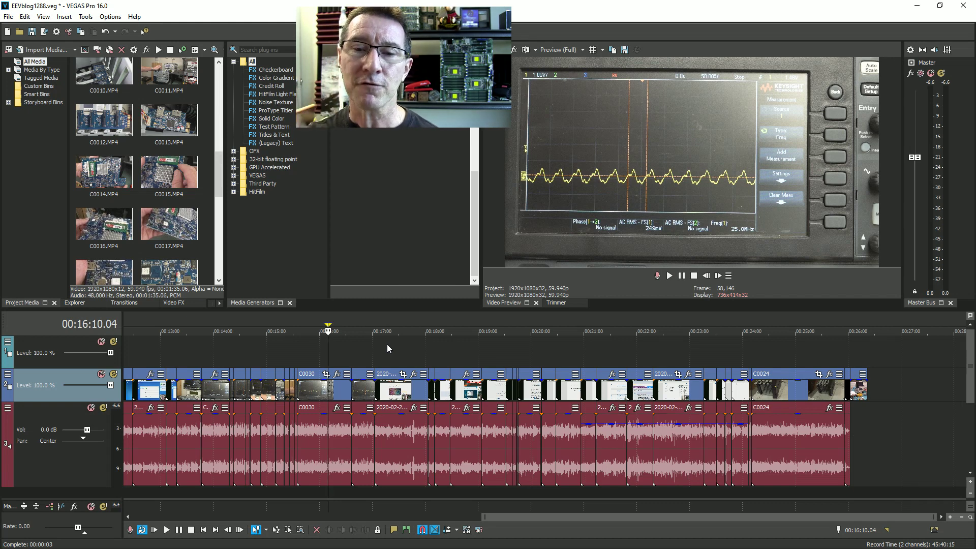
left_click(629, 326)
scroll(635, 389, "up", 4)
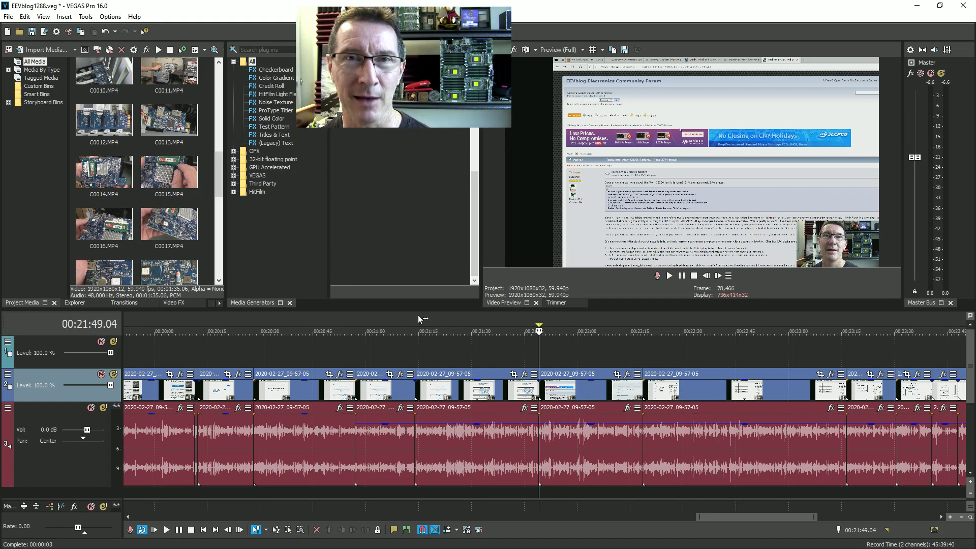
Bring the EEVblog1288-Final.veg window to the front and shift it slightly right.
left_click(442, 328)
scroll(440, 342, "down", 2)
scroll(440, 340, "down", 3)
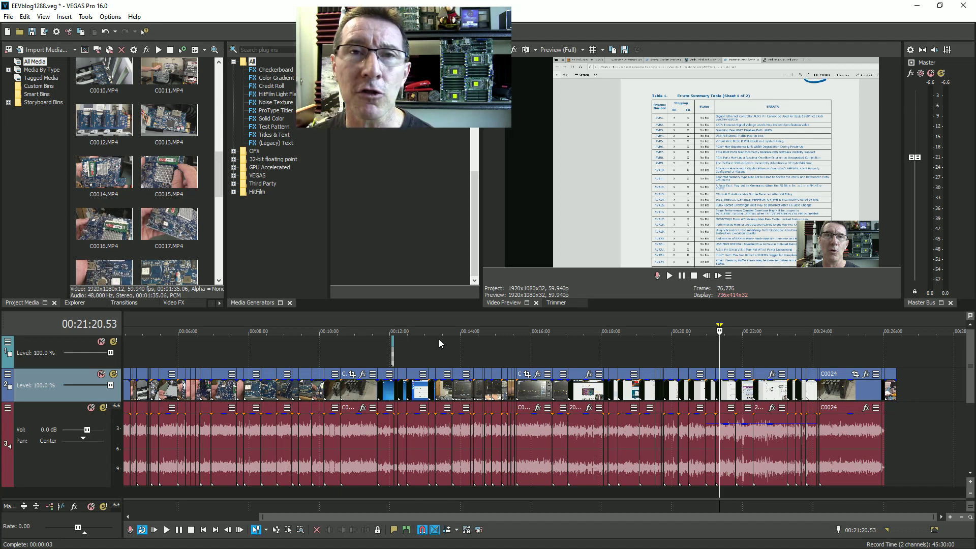
left_click_drag(392, 515, 145, 531)
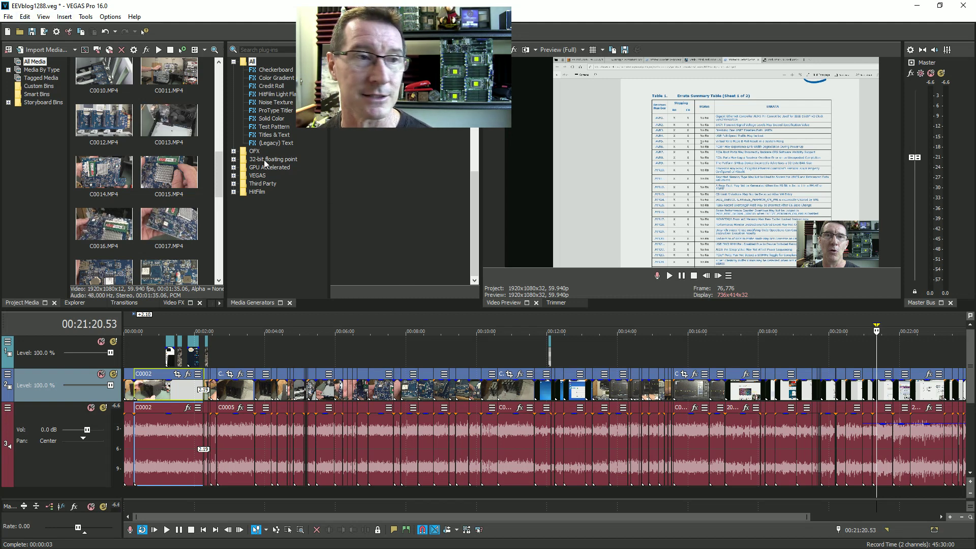
left_click_drag(616, 10, 975, 13)
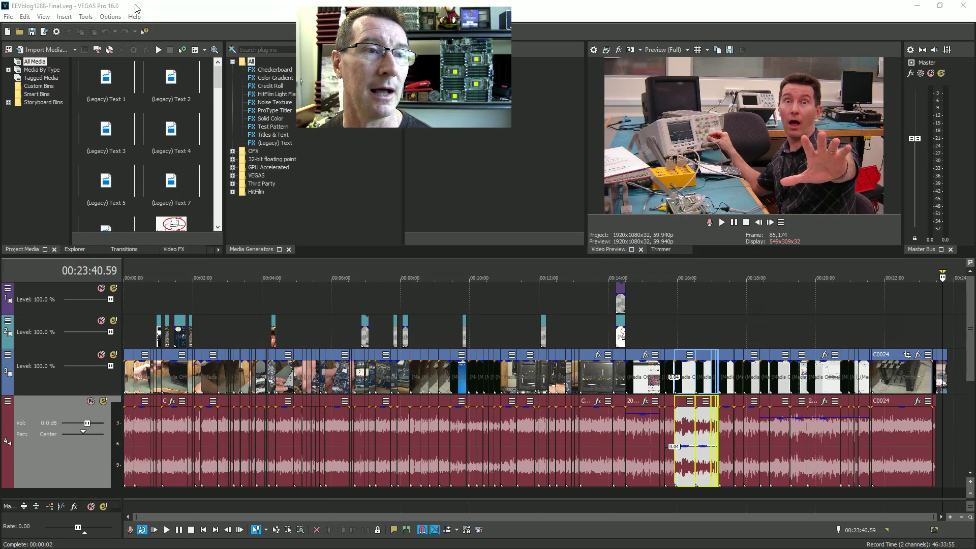
Spot-check the Final edit at 16 min, 8 min and 6:08, then zoom into the ending at 00:23:28.
left_click(133, 9)
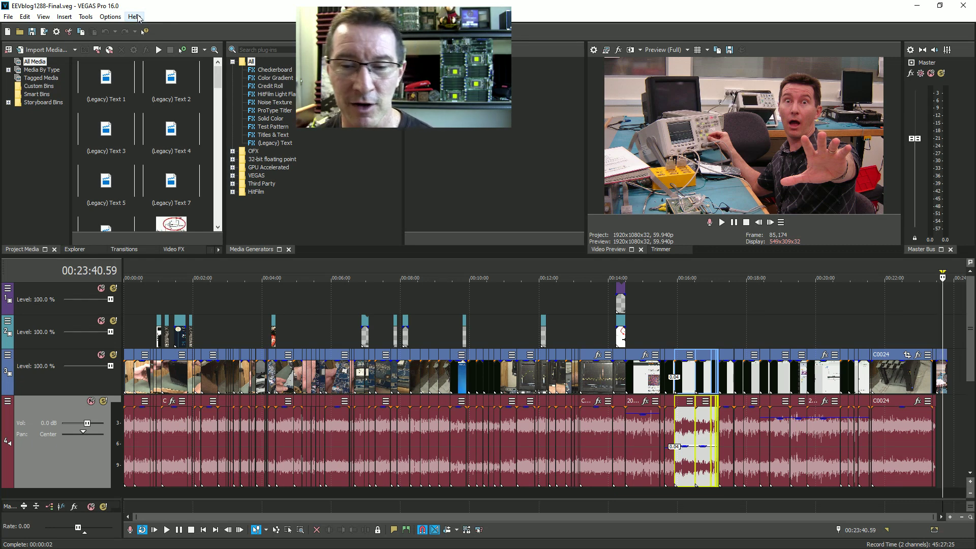
left_click(689, 267)
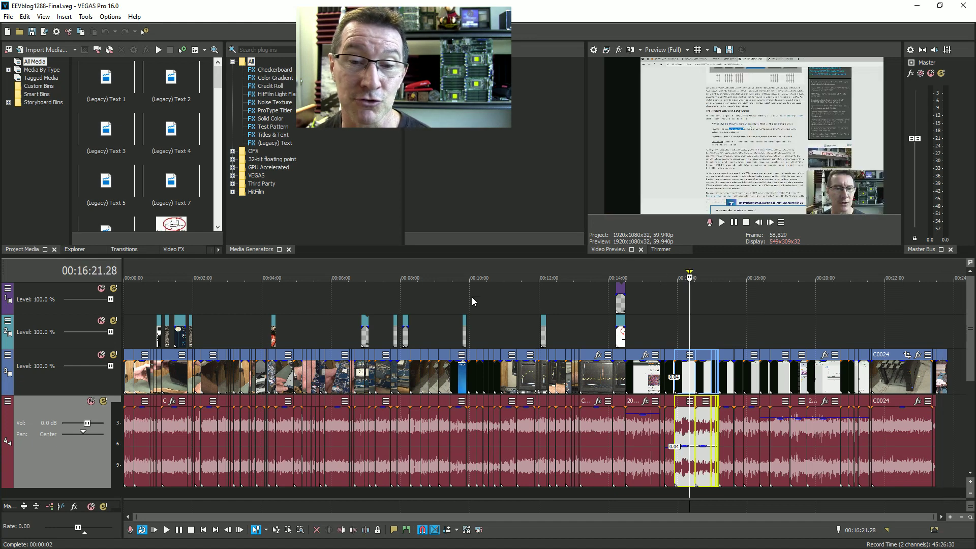
left_click(397, 263)
left_click(337, 372)
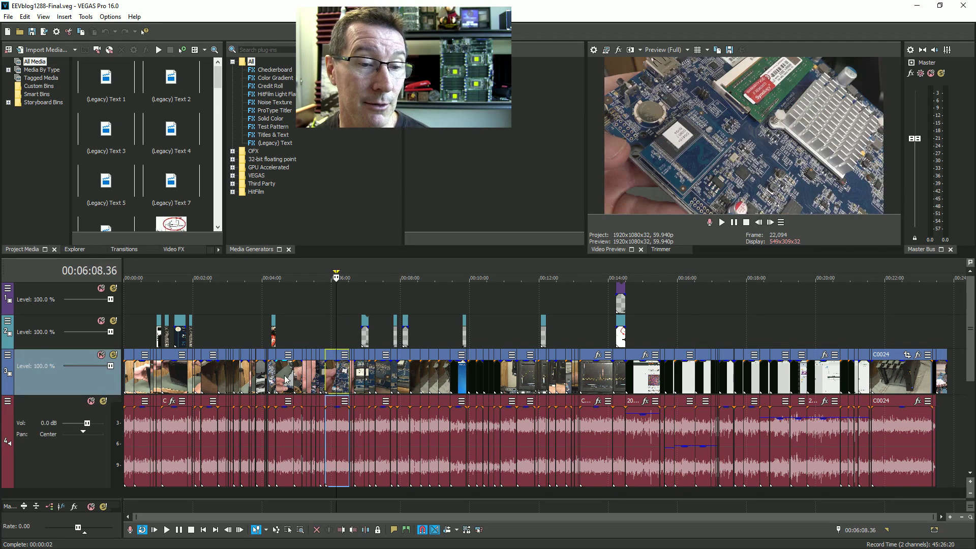
left_click(938, 270)
scroll(864, 326, "up", 3)
scroll(847, 336, "up", 2)
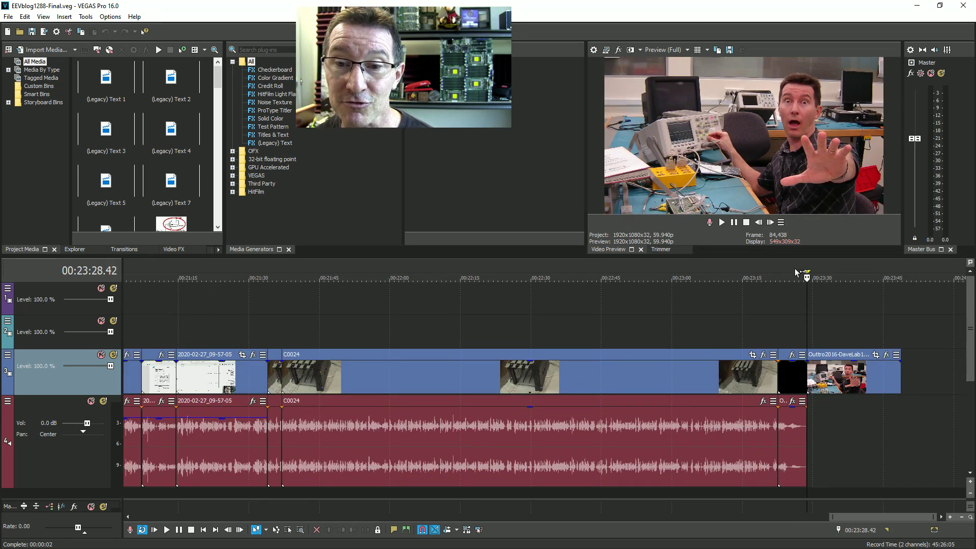
Cue the EEVBlog logo end frame at 00:23:26.09 and zoom out to show the whole edit.
left_click_drag(800, 271, 774, 268)
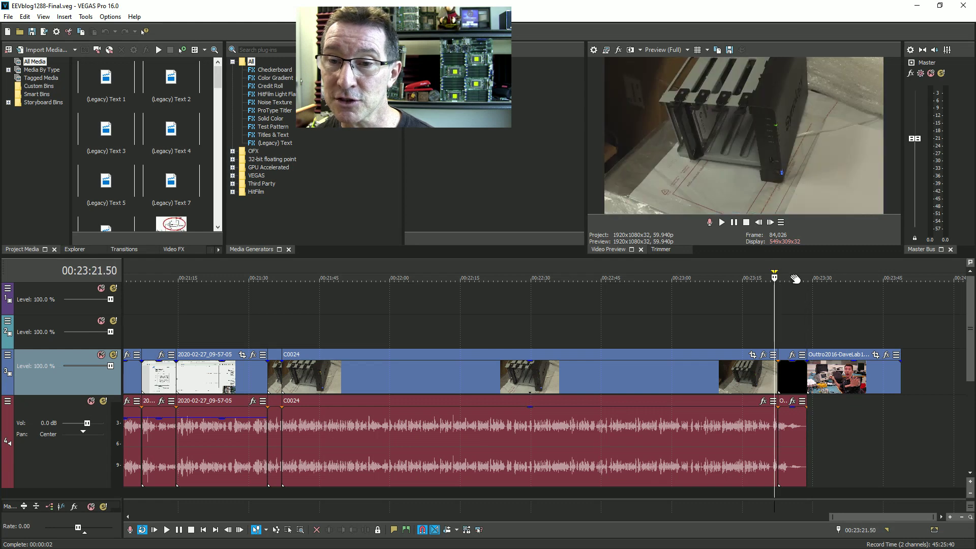
left_click(795, 272)
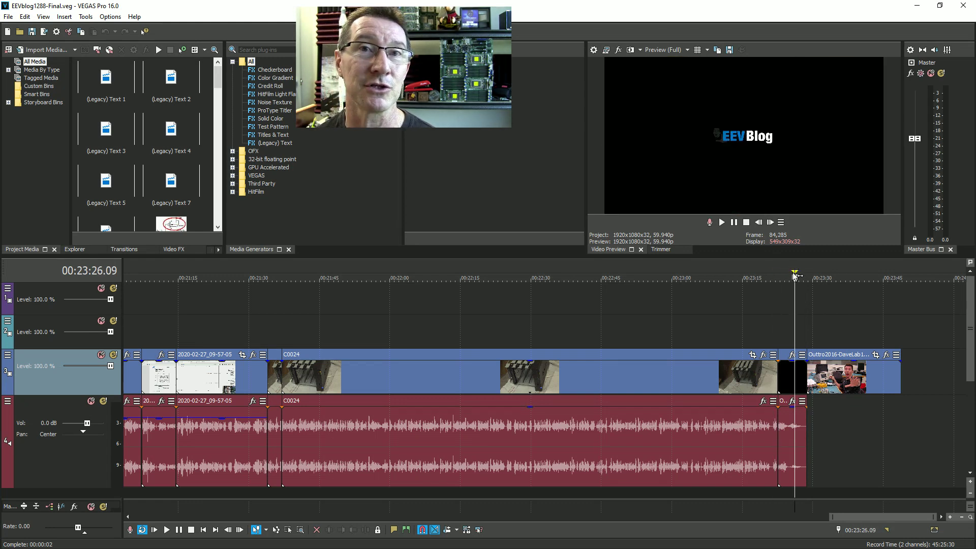
scroll(616, 366, "down", 4)
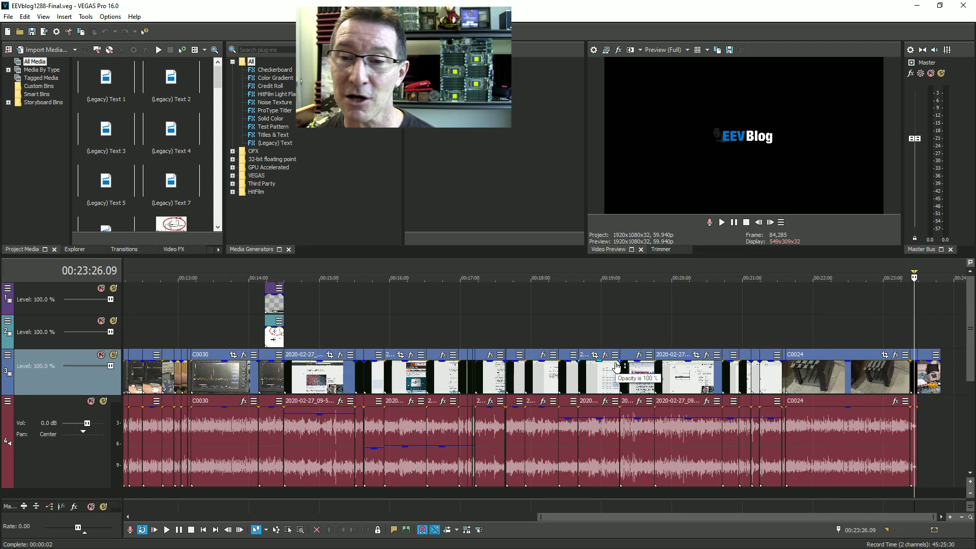
scroll(617, 366, "down", 3)
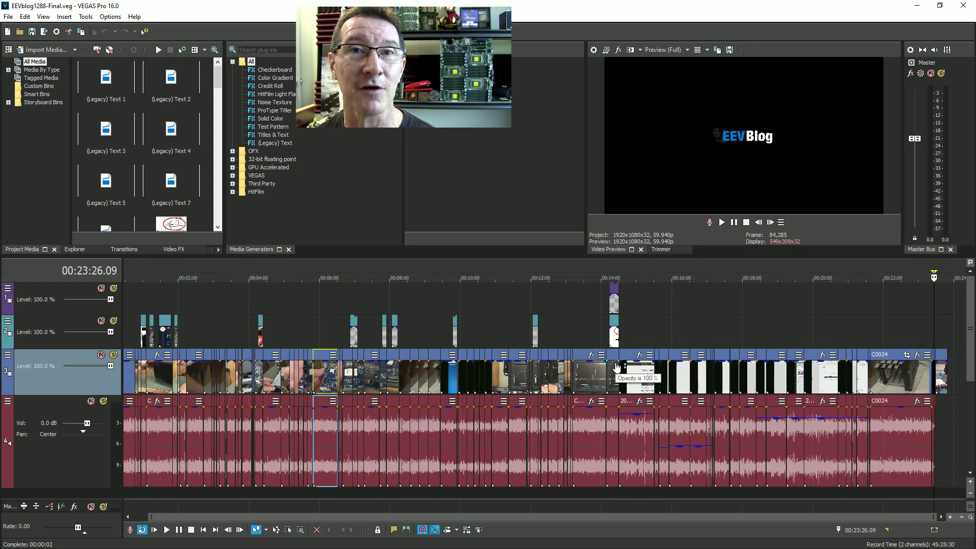
scroll(616, 366, "down", 1)
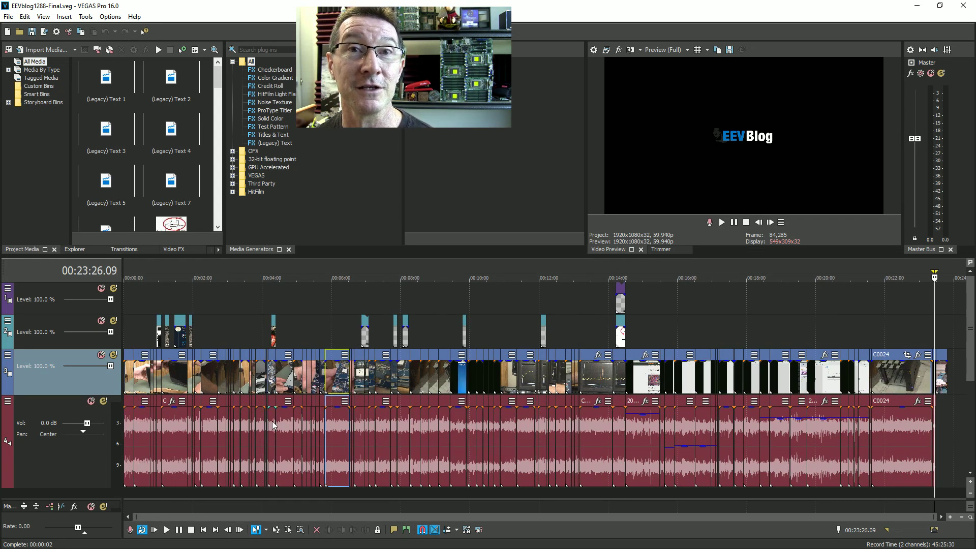
Spot-check captions from 3:37 to 8:13, ending on the JTAG connector caption at 00:07:49.
left_click(250, 268)
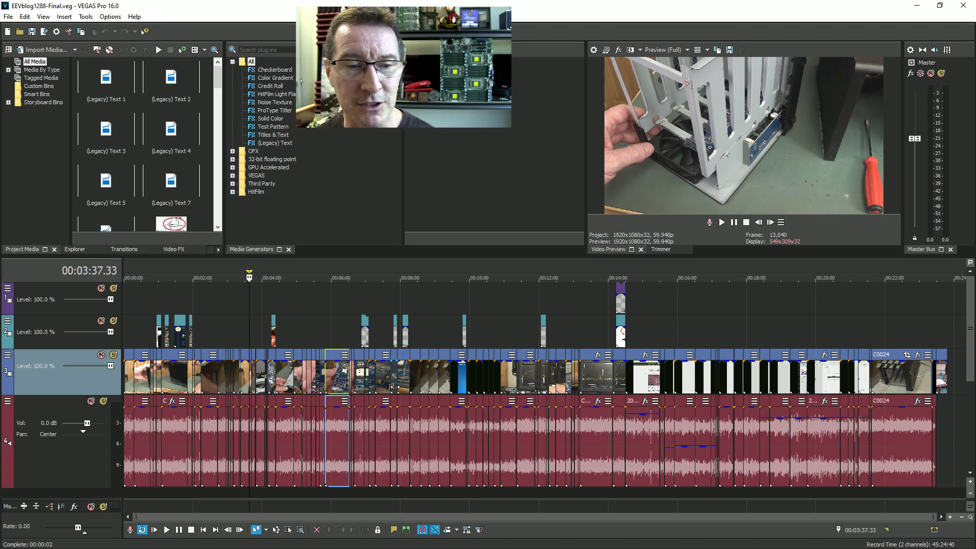
left_click(364, 275)
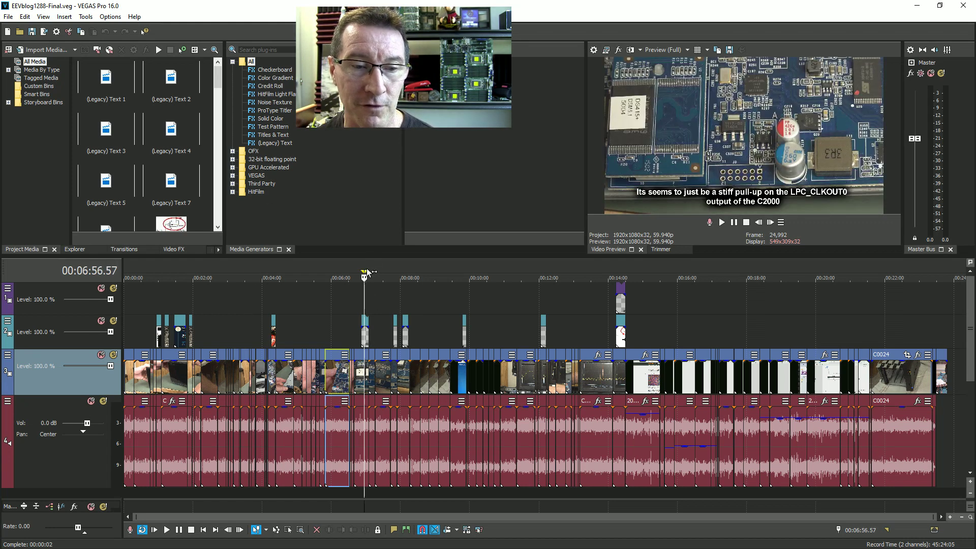
left_click(402, 275)
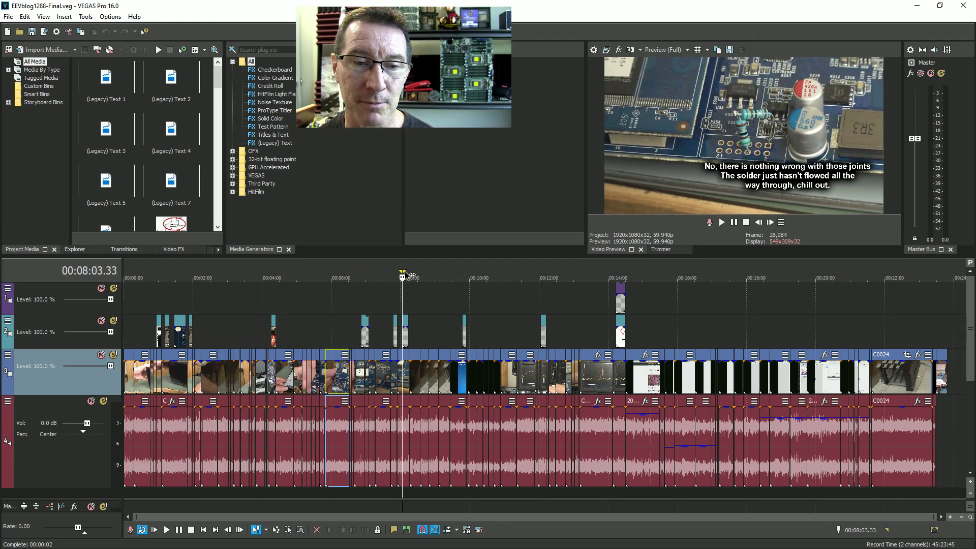
left_click(408, 274)
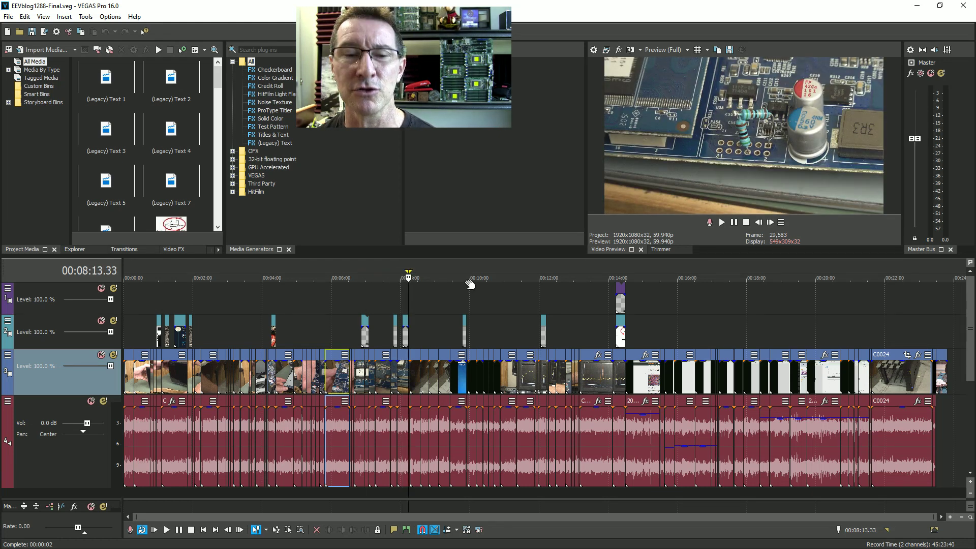
left_click(402, 275)
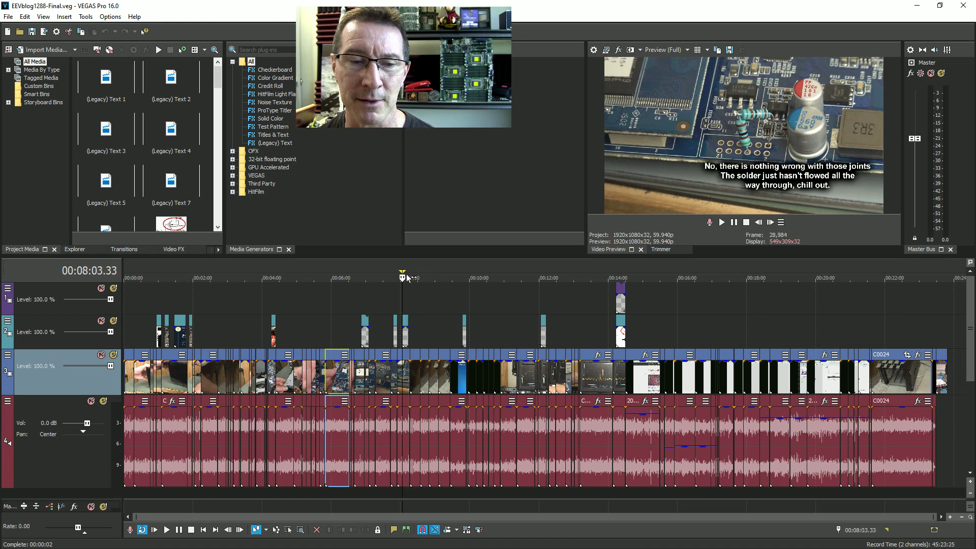
scroll(406, 277, "up", 4)
left_click(547, 274)
left_click(505, 274)
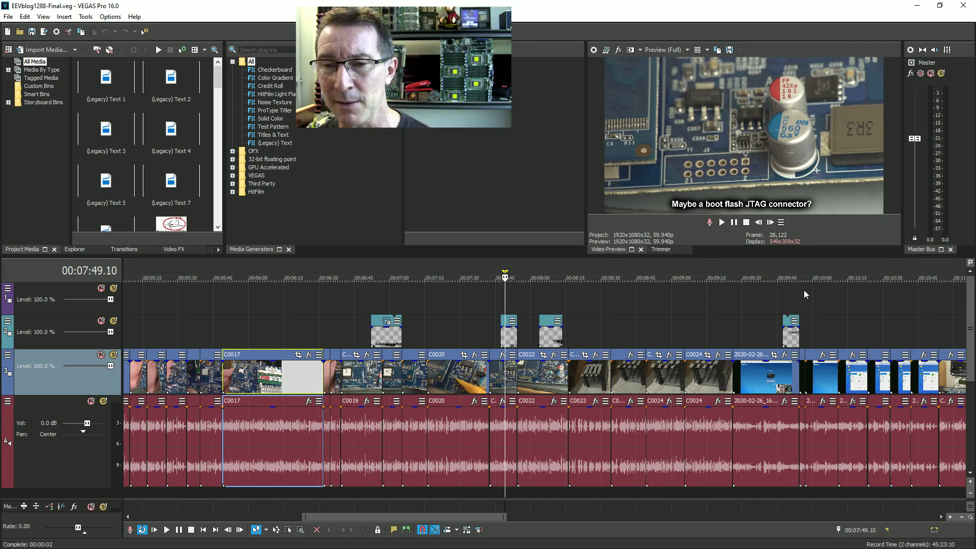
Check 00:09:50 and 00:12:07, then settle on the MOSFET caption frame at 00:14:23.18.
left_click(791, 298)
scroll(766, 313, "down", 3)
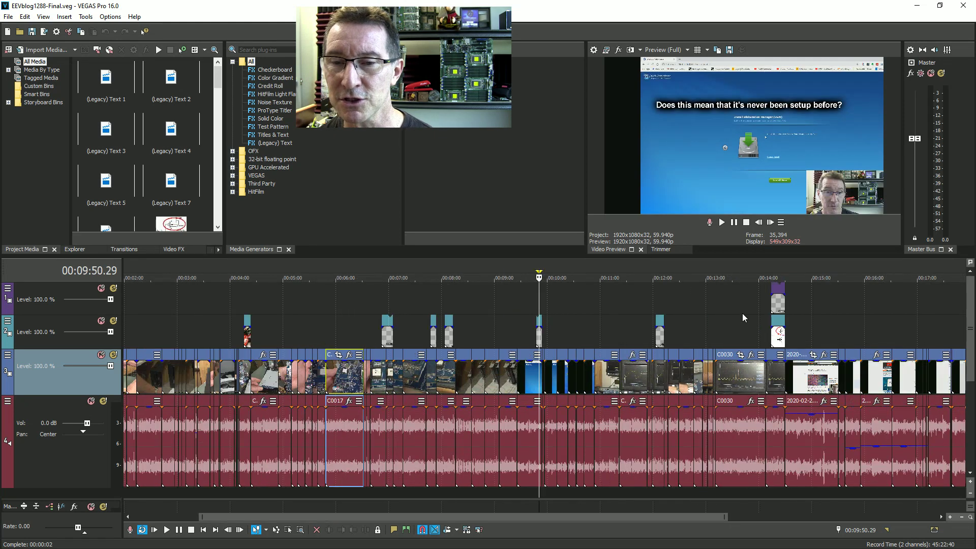
left_click(660, 272)
scroll(776, 291, "down", 3)
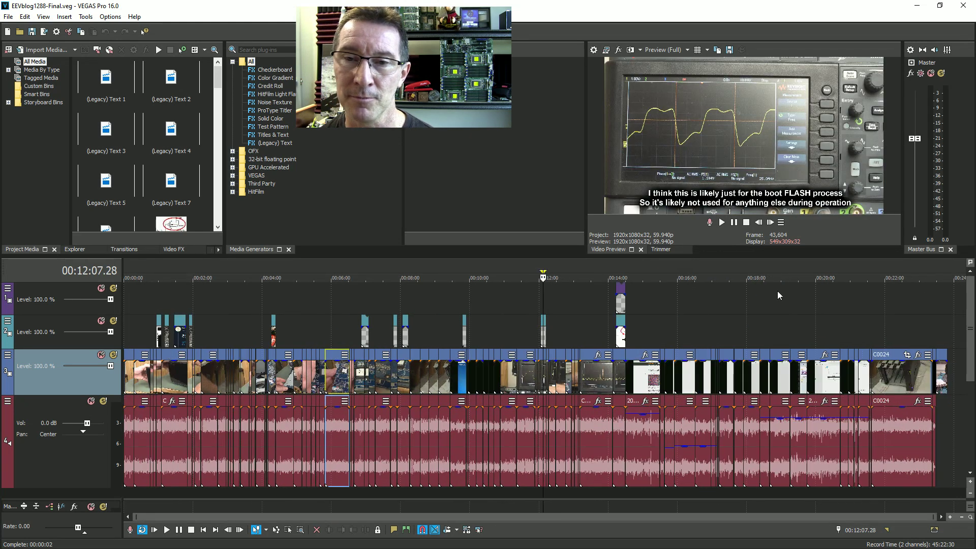
left_click(621, 272)
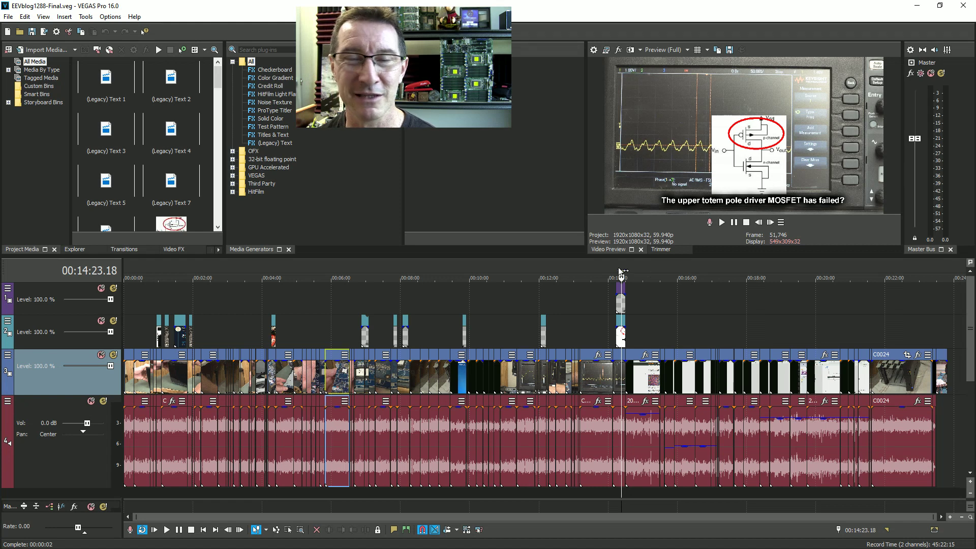
scroll(618, 267, "up", 5)
scroll(560, 294, "down", 5)
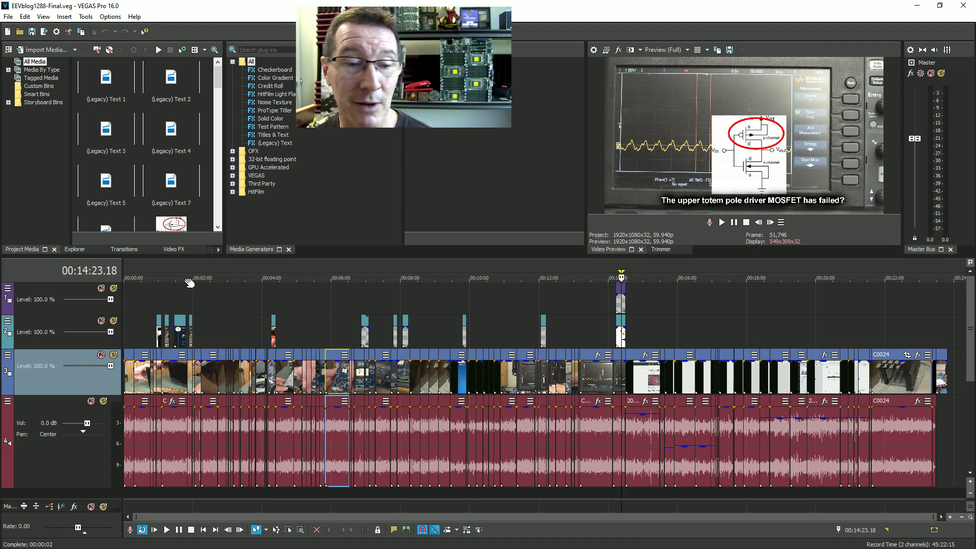
left_click(265, 277)
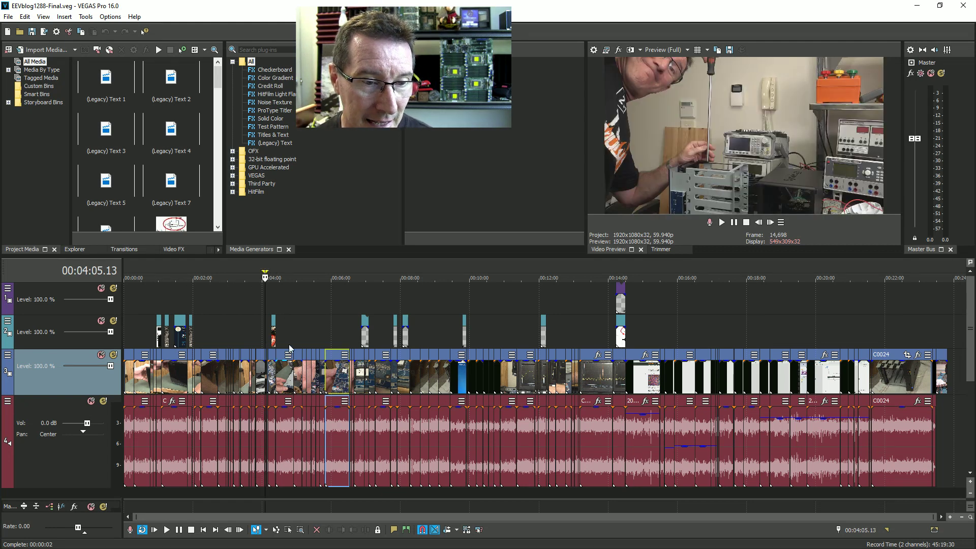
scroll(264, 277, "up", 8)
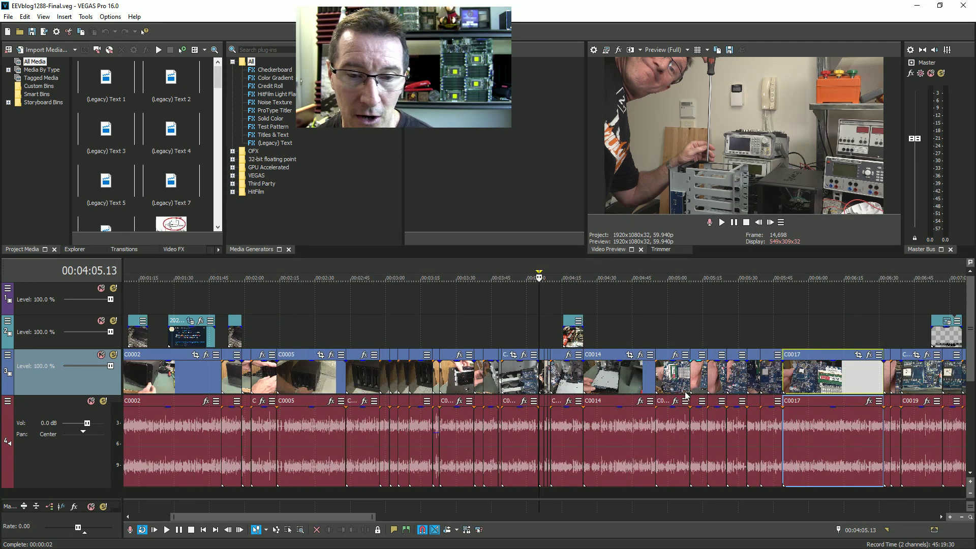
scroll(615, 395, "up", 2)
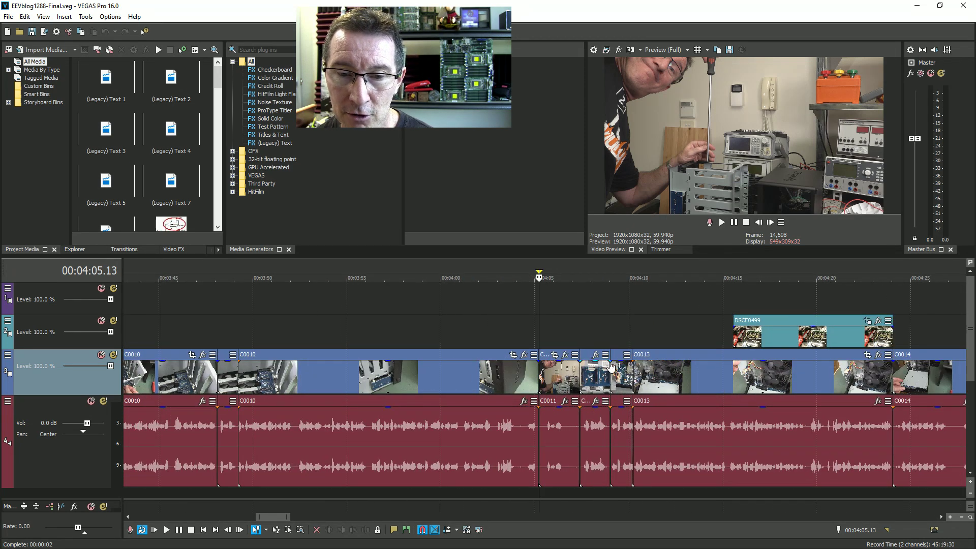
left_click(610, 277)
left_click(594, 277)
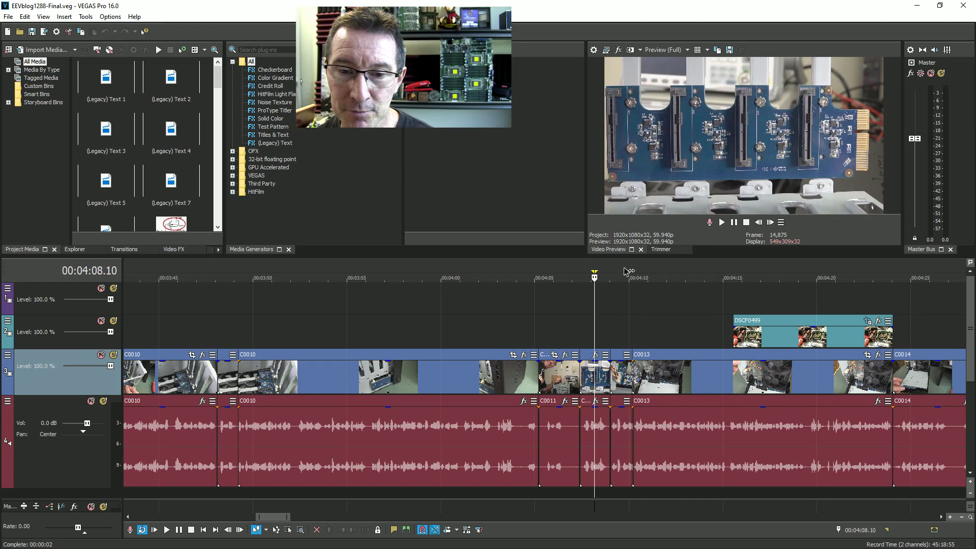
left_click(624, 277)
left_click(491, 277)
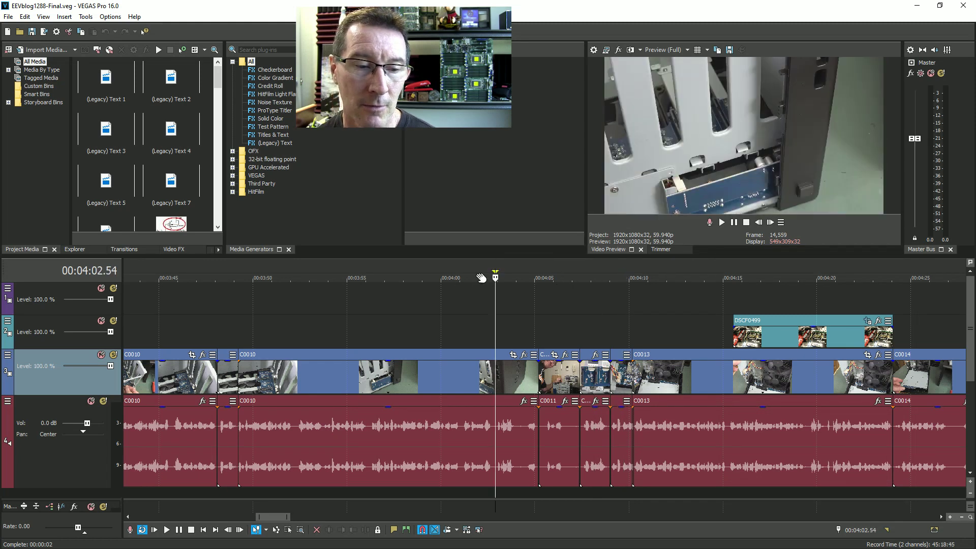
scroll(450, 294, "down", 3)
scroll(378, 287, "down", 3)
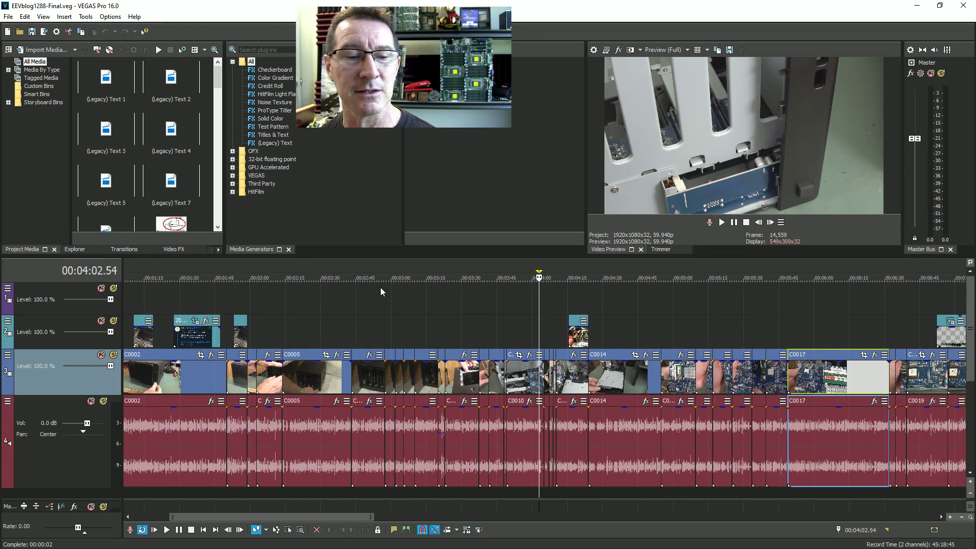
scroll(381, 287, "down", 2)
scroll(381, 288, "down", 2)
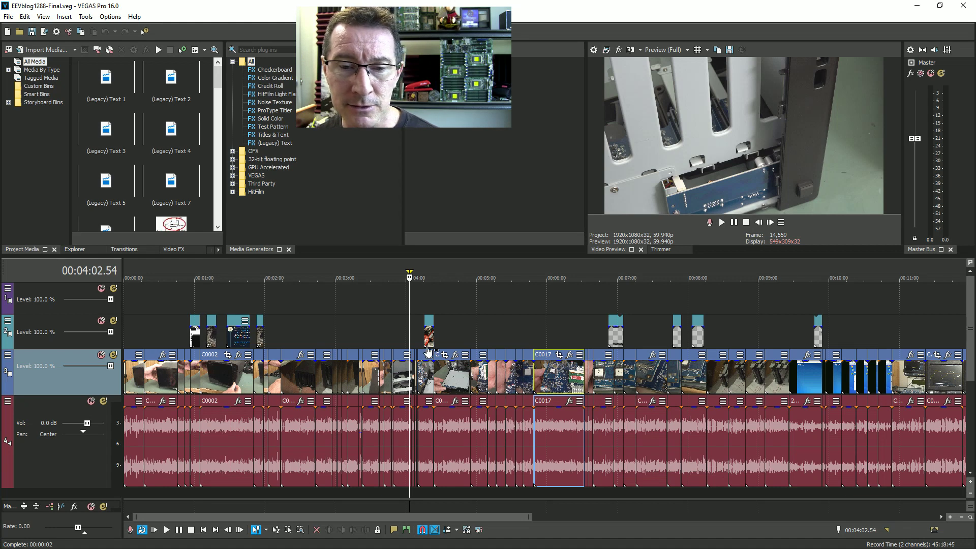
scroll(439, 287, "up", 3)
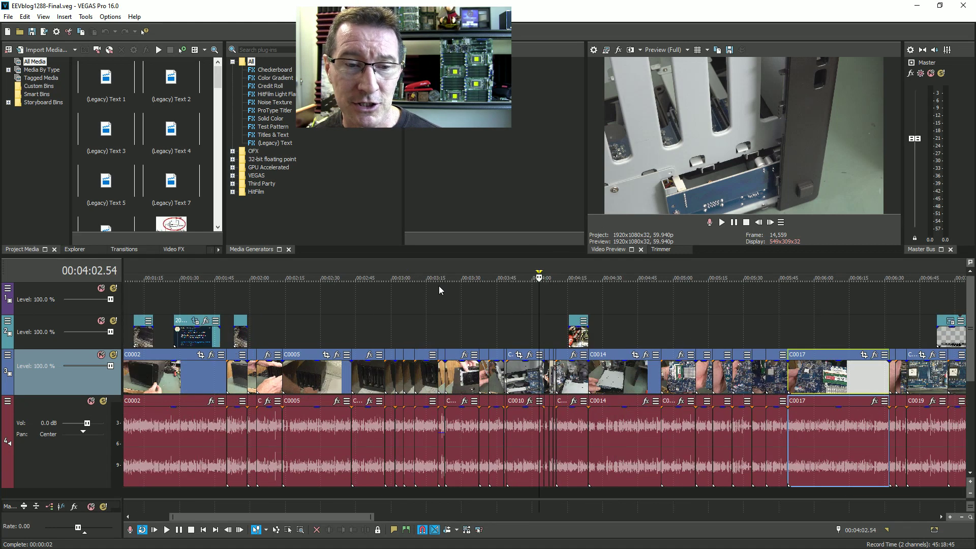
scroll(570, 285, "up", 3)
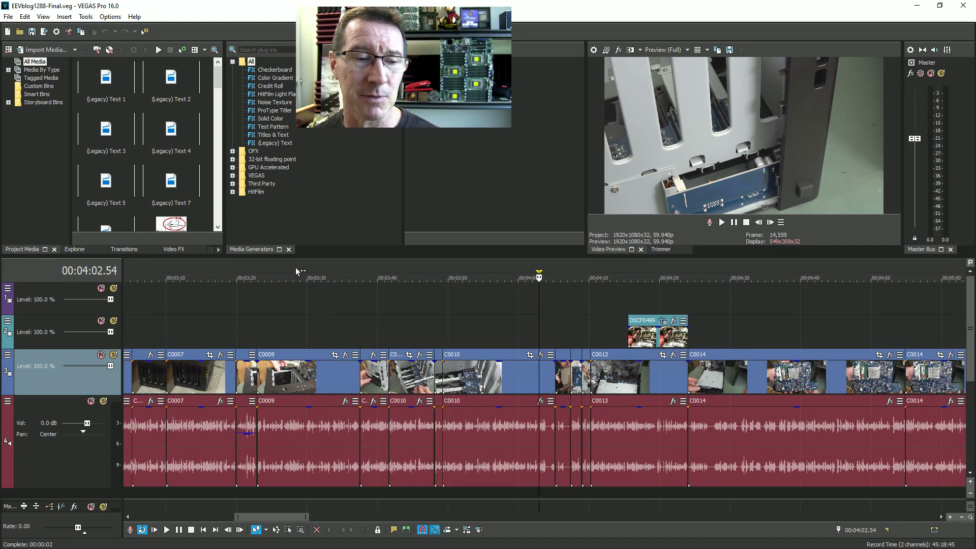
left_click(244, 274)
left_click(219, 274)
scroll(219, 291, "down", 3)
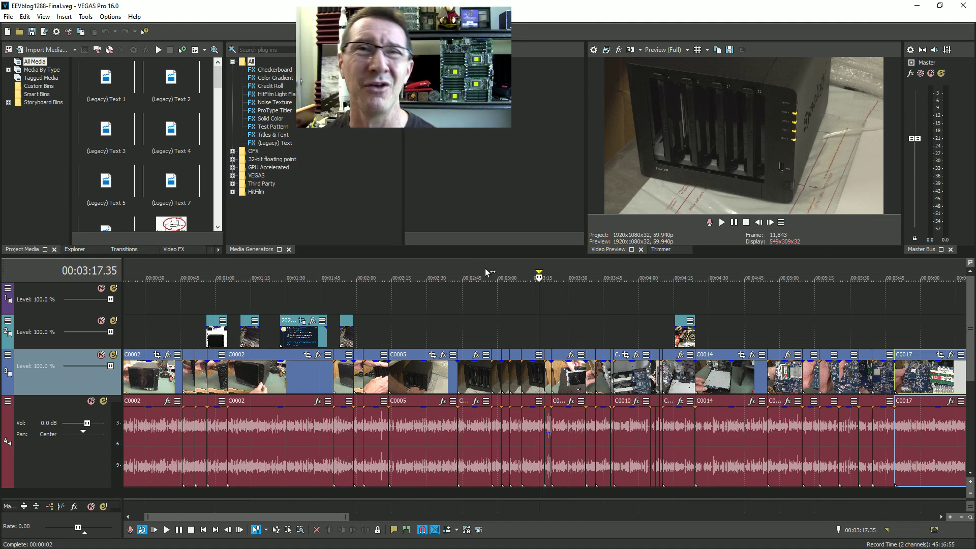
scroll(521, 321, "down", 4)
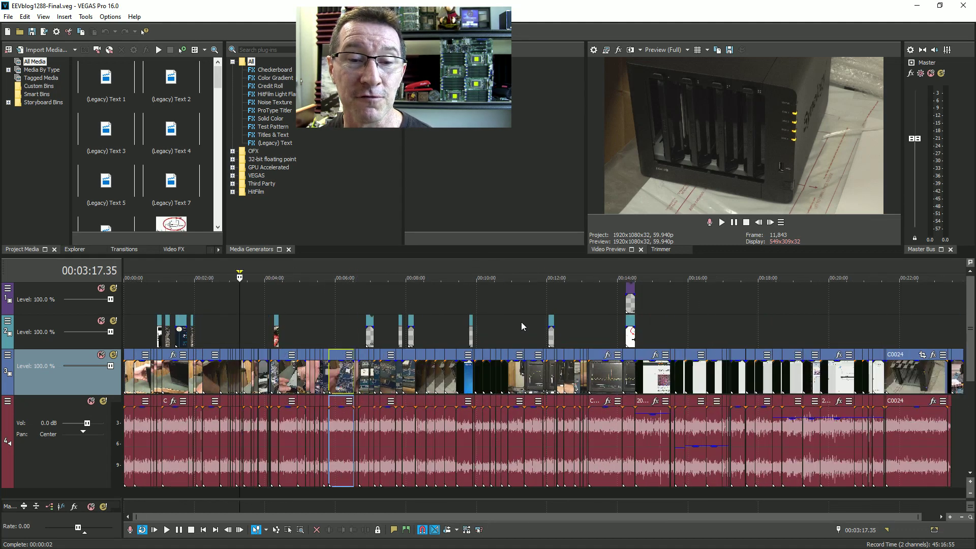
scroll(520, 322, "down", 1)
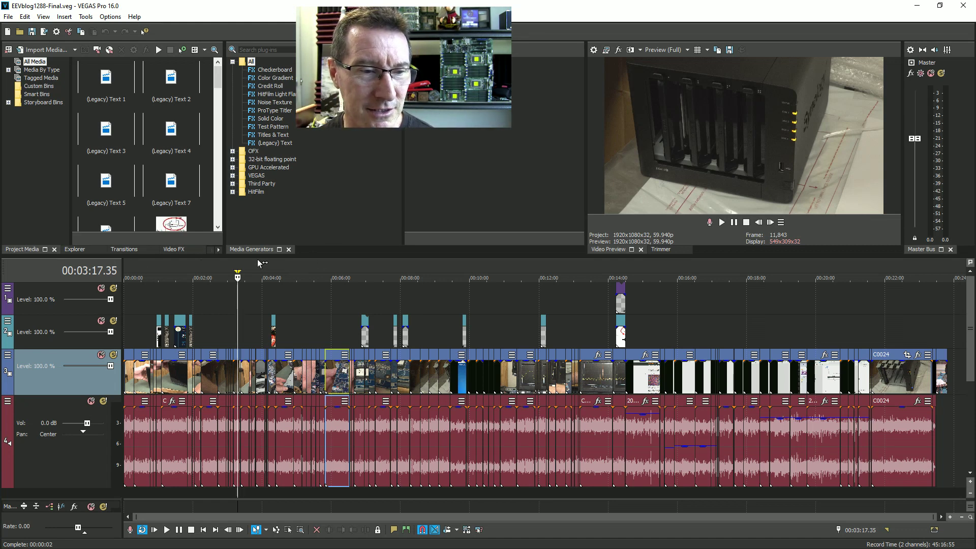
left_click(210, 277)
scroll(244, 345, "up", 3)
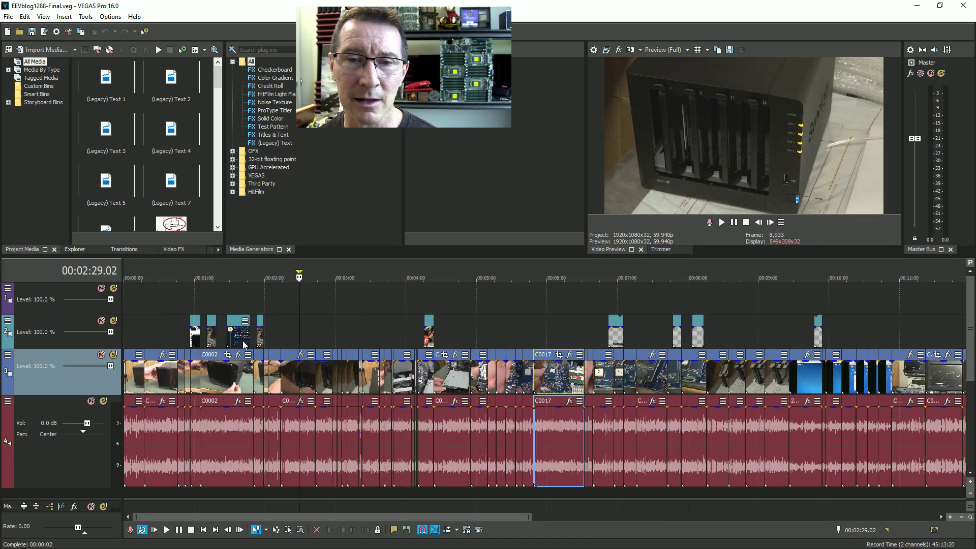
scroll(259, 338, "up", 4)
scroll(456, 300, "up", 1)
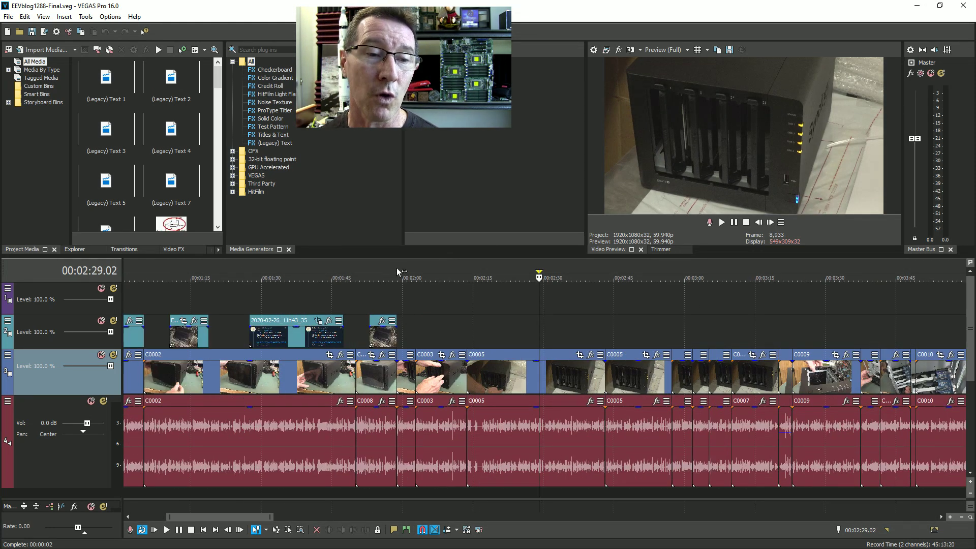
scroll(308, 268, "down", 1)
left_click(311, 266)
scroll(319, 292, "down", 3)
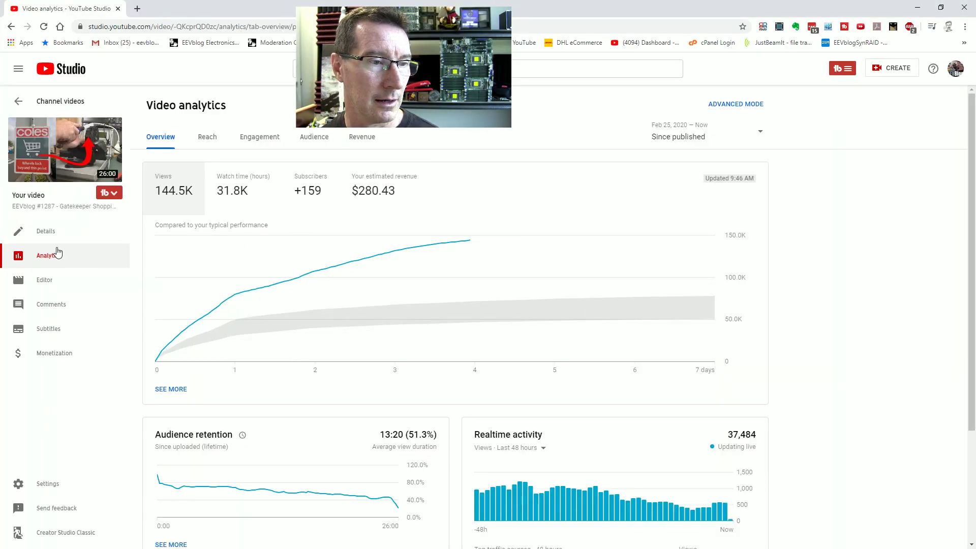
Scroll the #1287 video analytics down to the Audience retention and Likes panels.
scroll(284, 406, "down", 3)
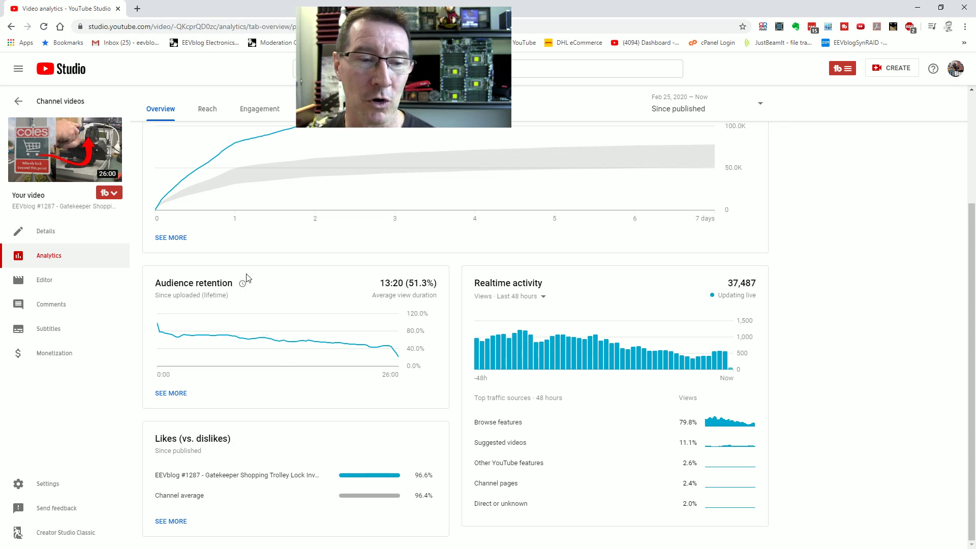
mouse_move(278, 325)
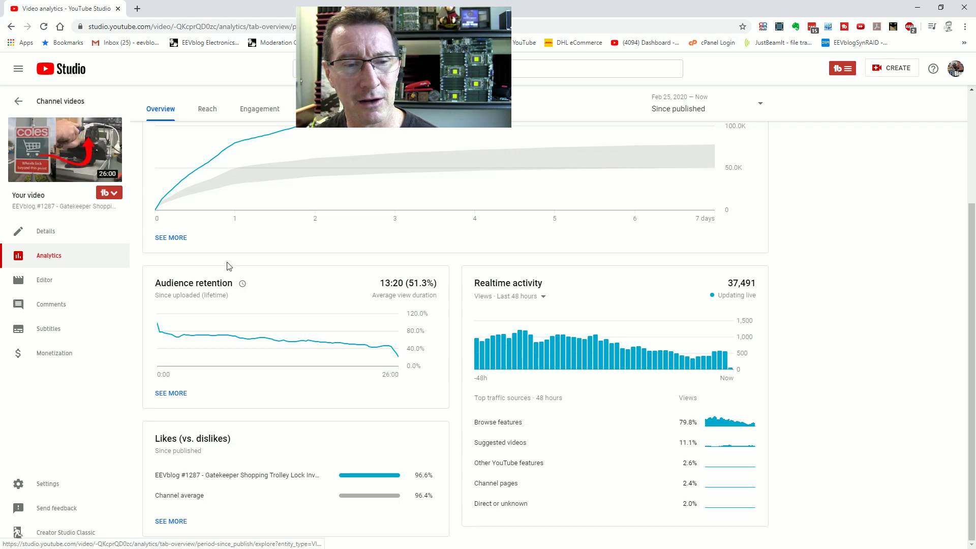
mouse_move(305, 343)
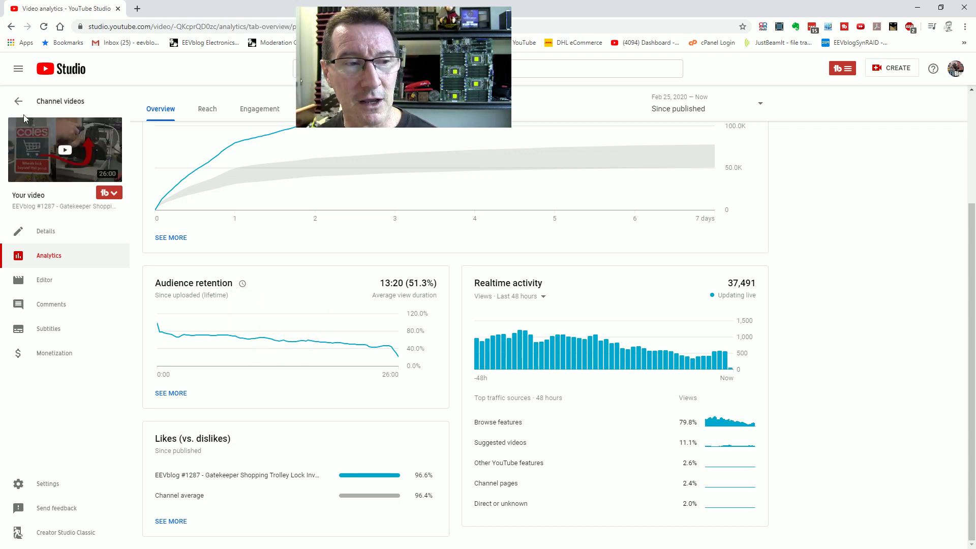
mouse_move(66, 152)
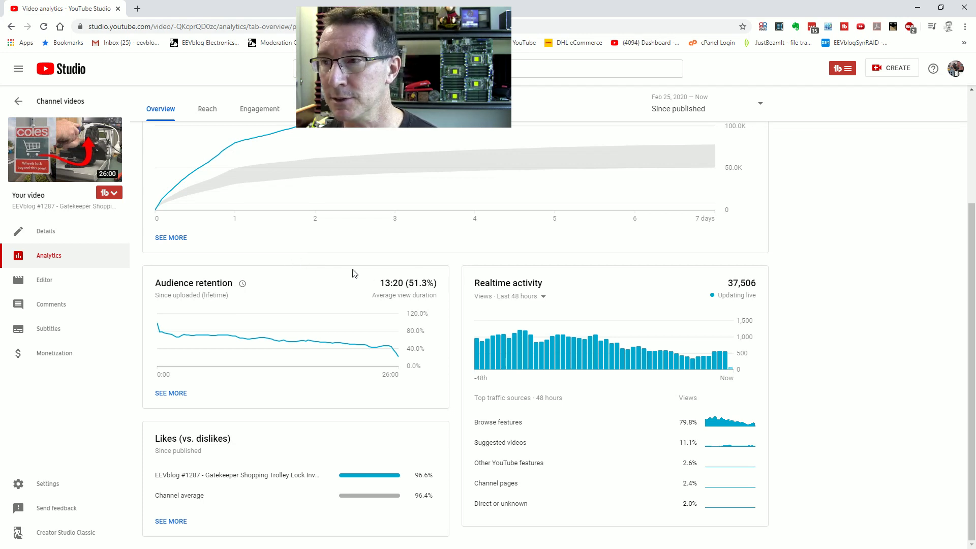
mouse_move(337, 342)
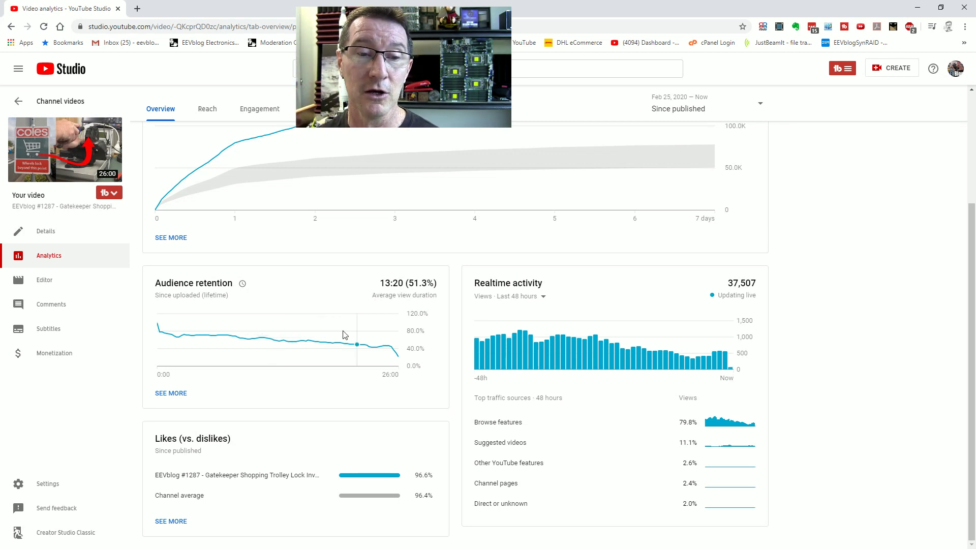
From Channel videos, open EEVblog #1288's analytics and scroll to its Audience retention card.
left_click(54, 101)
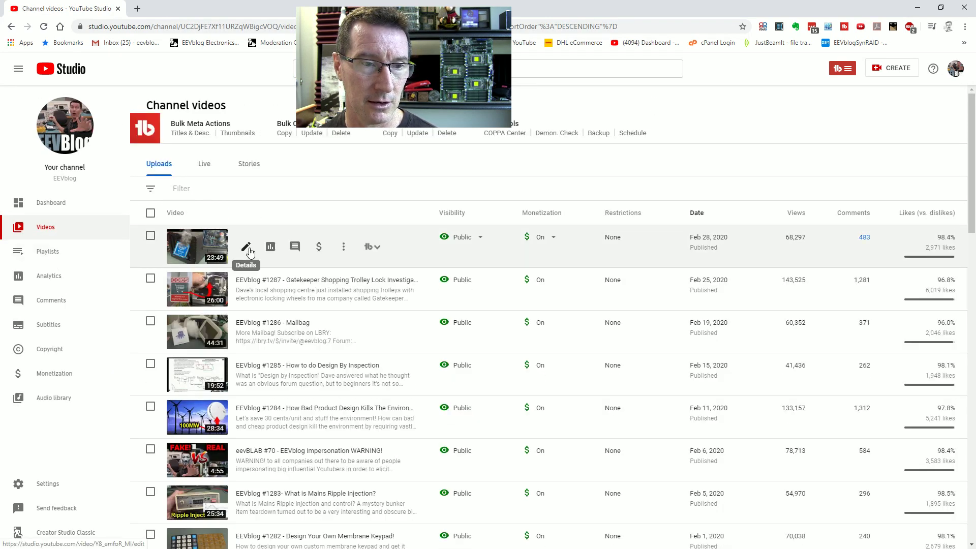
left_click(246, 250)
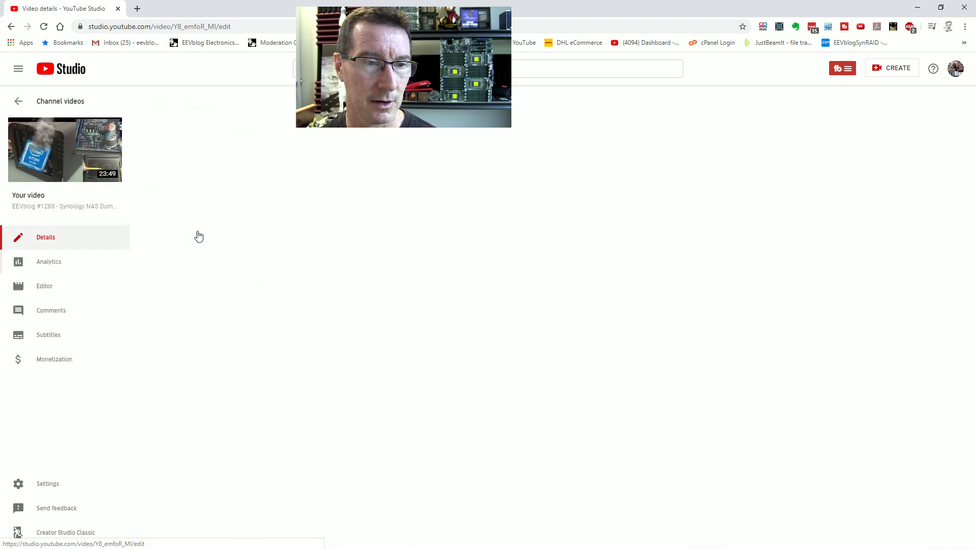
left_click(69, 259)
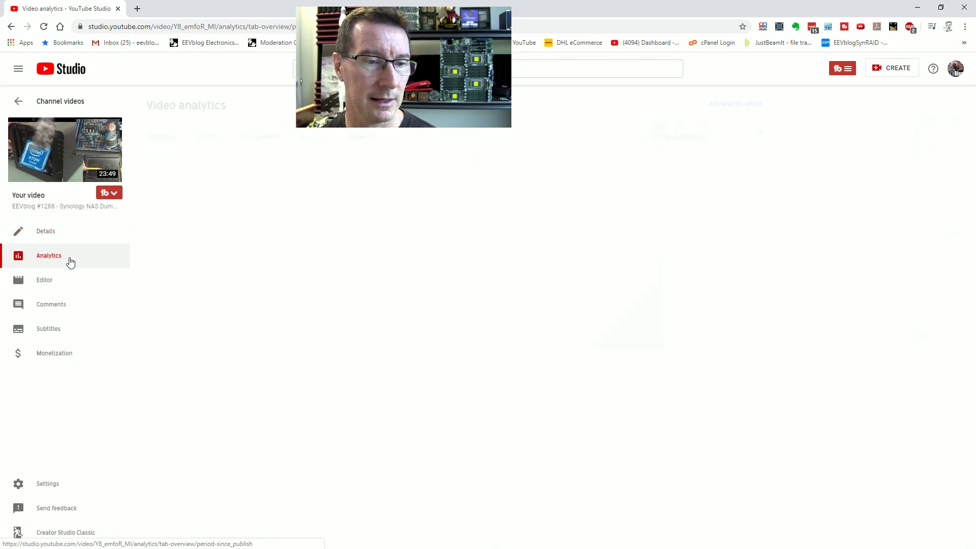
scroll(307, 285, "down", 5)
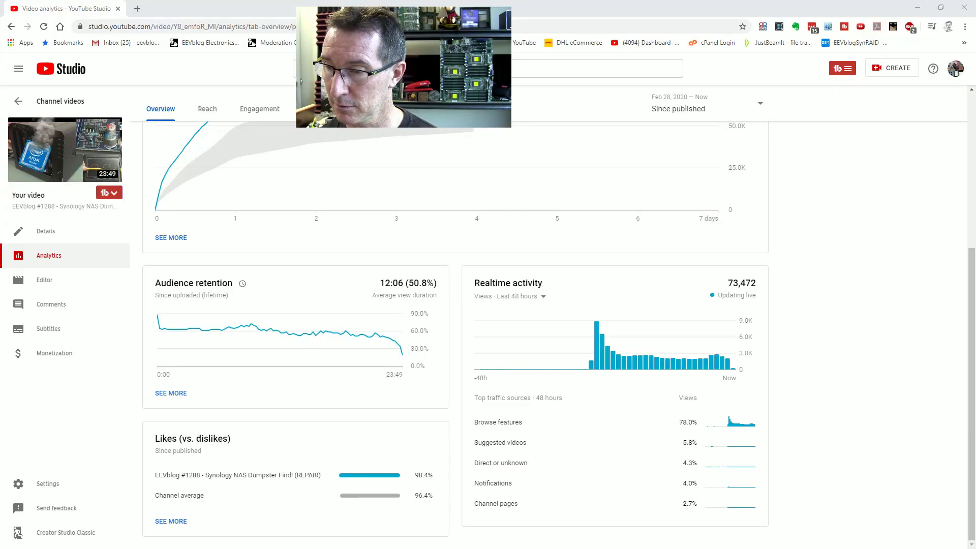
Return to VEGAS and preview the Final edit at about 2:22, then at 00:04:19.49.
key("alt+Tab")
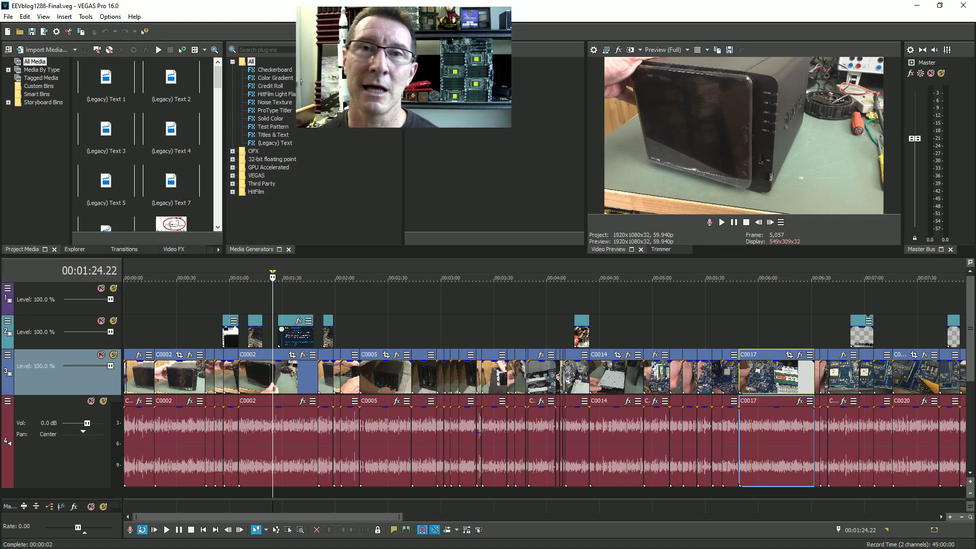
left_click(375, 271)
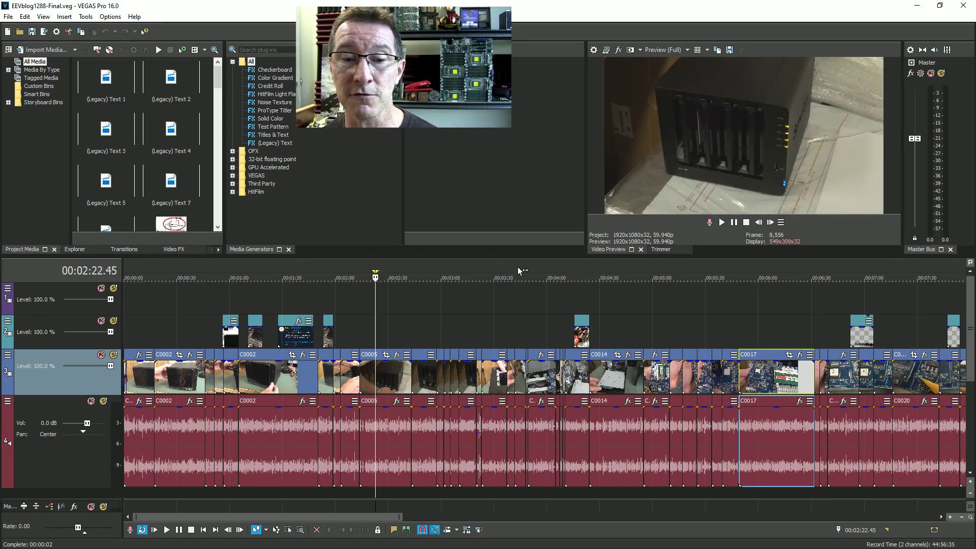
left_click(581, 271)
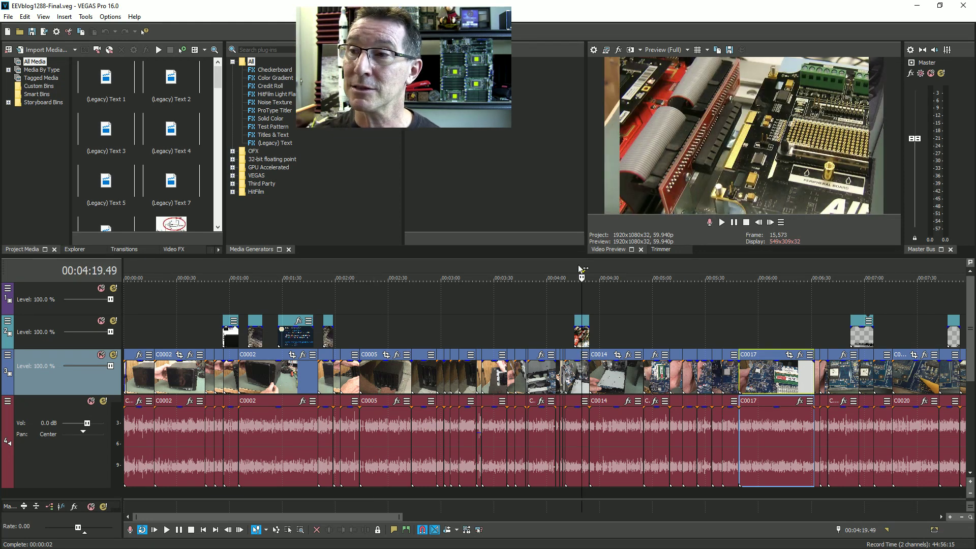